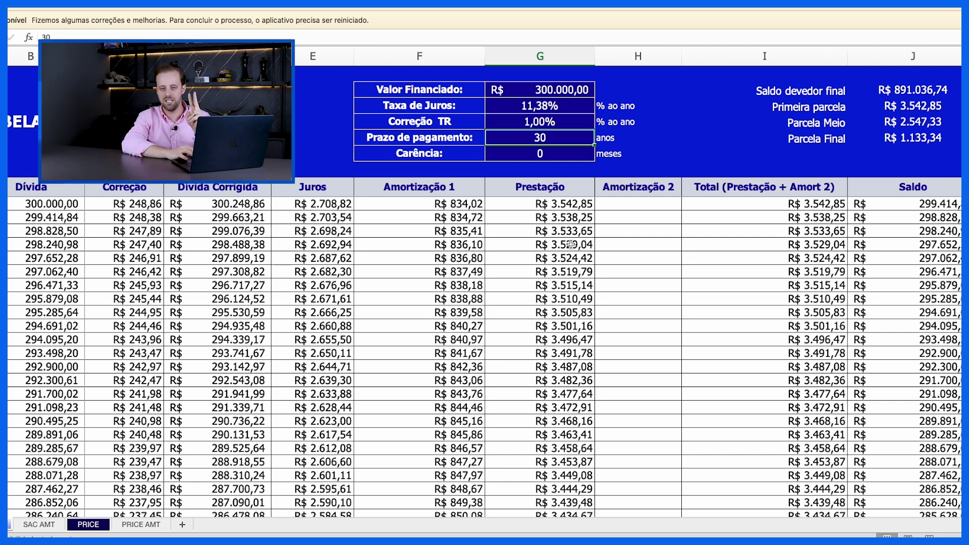
Step: Examine how the annual interest rate feeds the first month's Juros, Amortização 1 and Prestação cells in the financing table
left_click(471, 206)
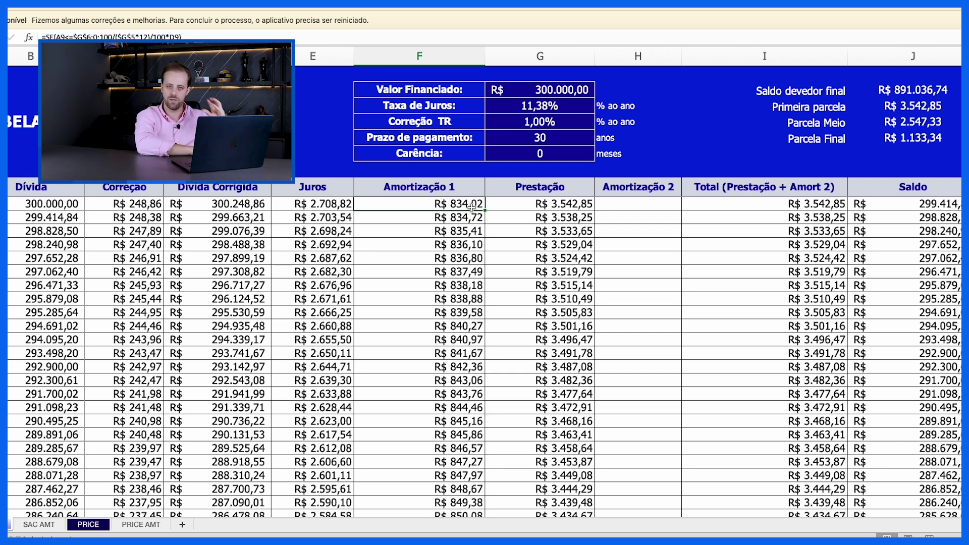
left_click(348, 203)
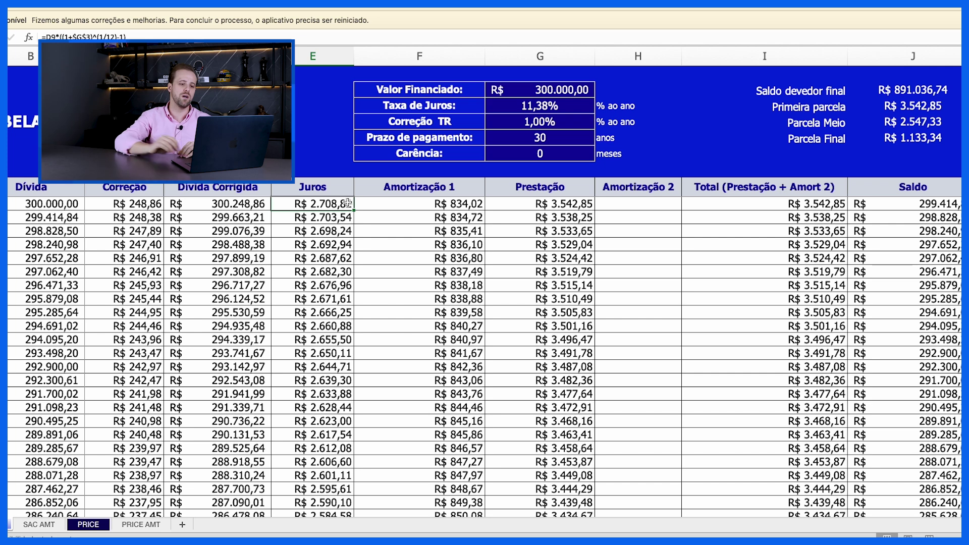
left_click(578, 101)
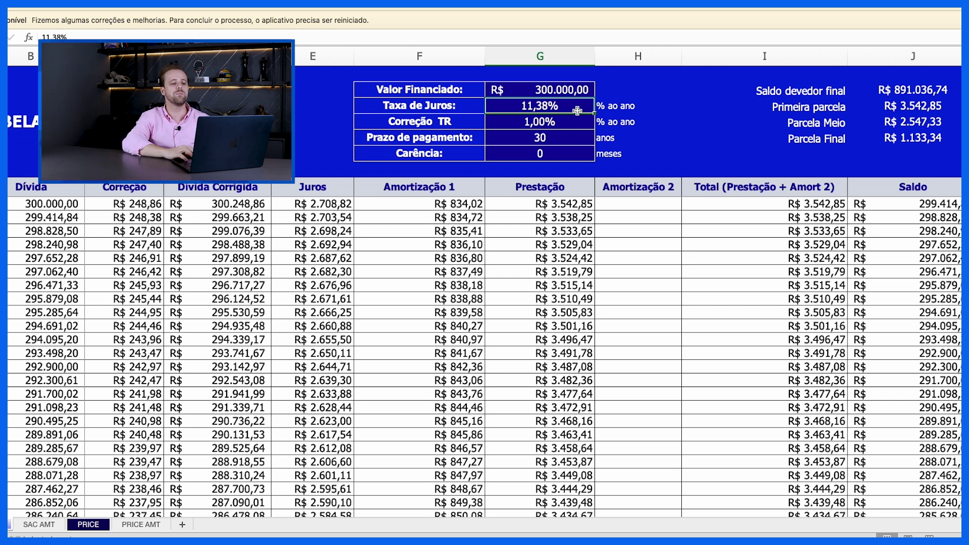
left_click(337, 202)
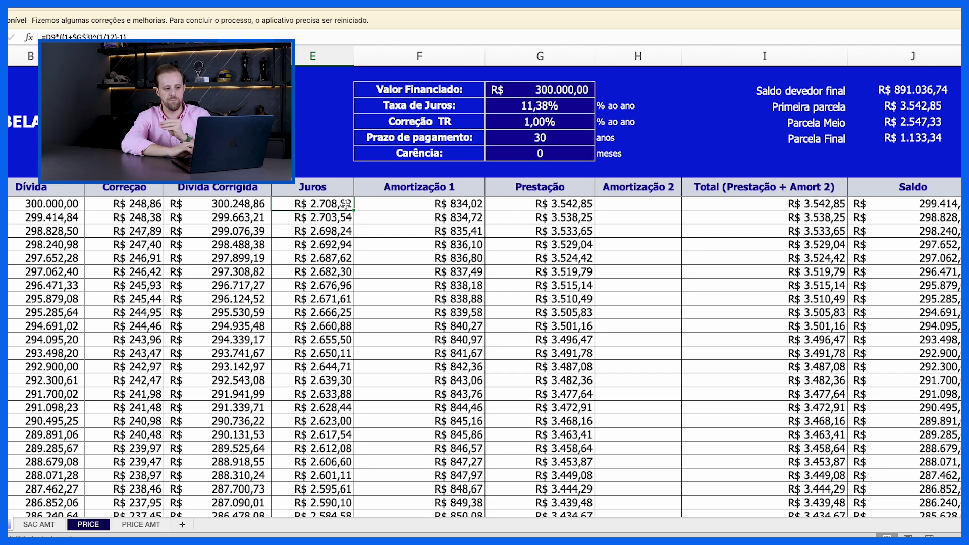
left_click(897, 205)
left_click(583, 101)
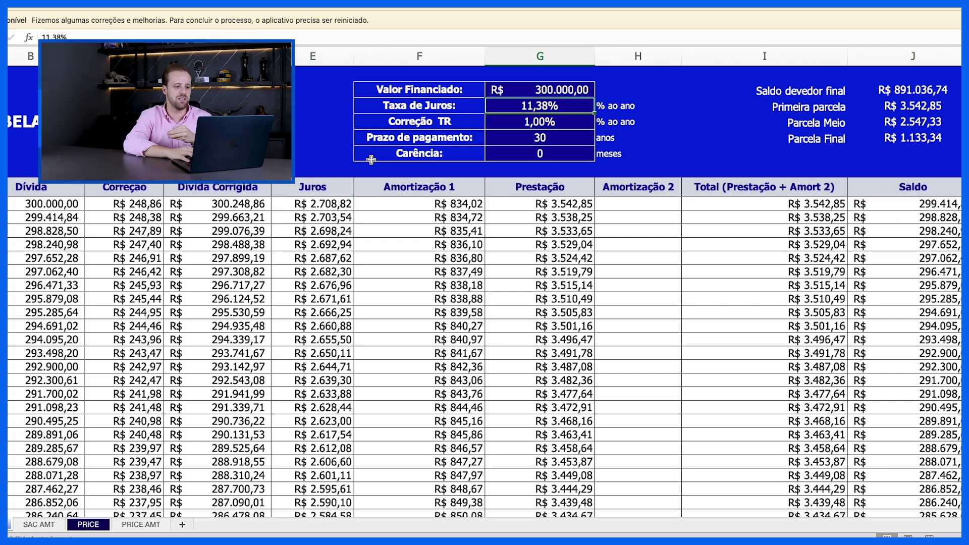
left_click(325, 204)
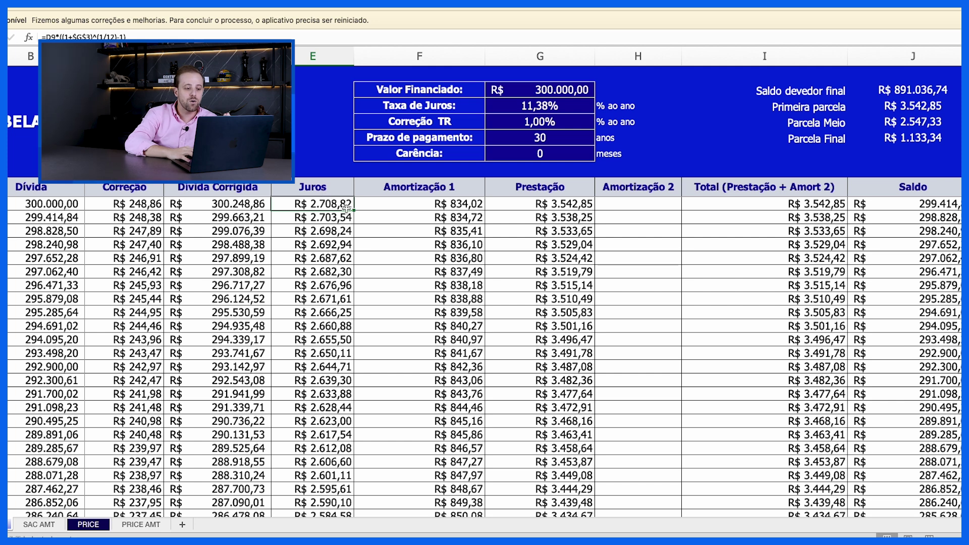
left_click(369, 209)
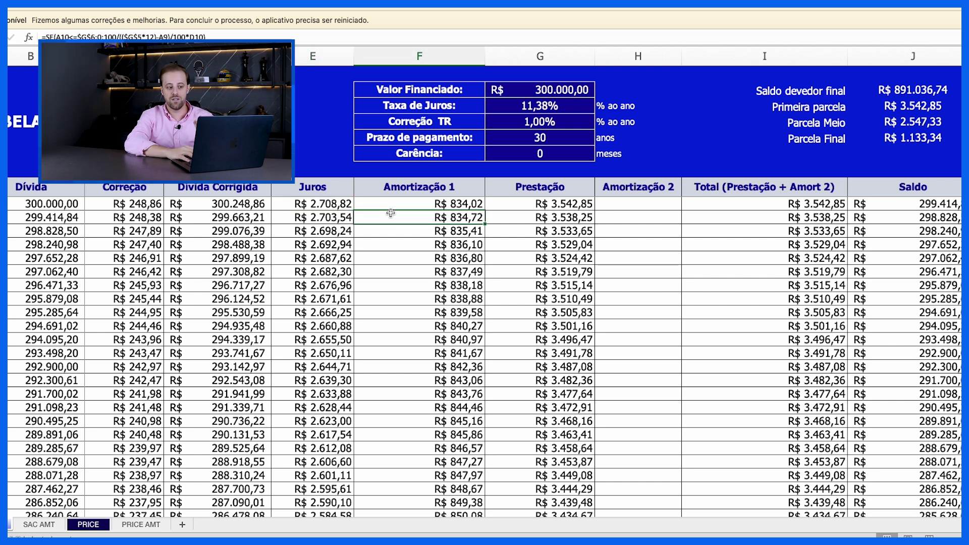
left_click(571, 198)
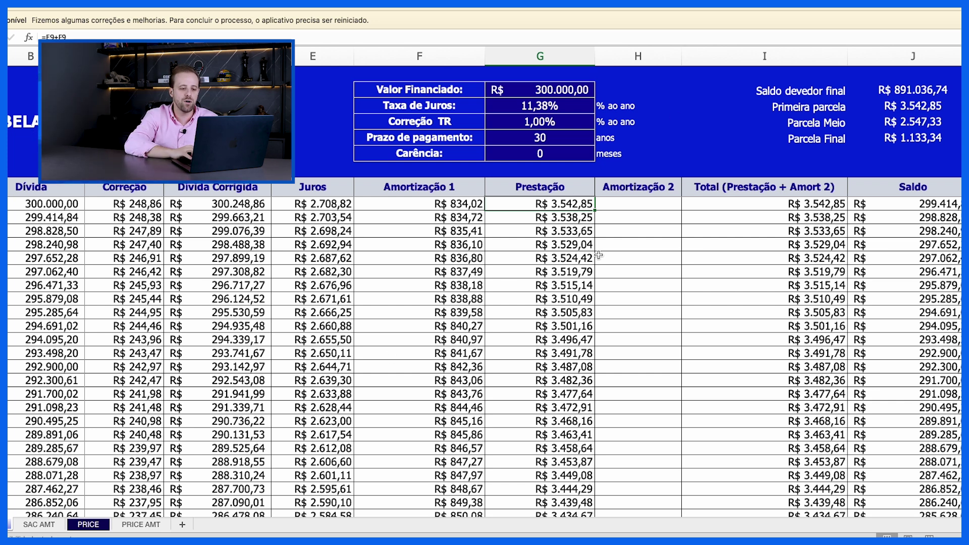
Step: Check the financed amount and payment term, and review how amortization, interest and installments evolve down the schedule
left_click(555, 95)
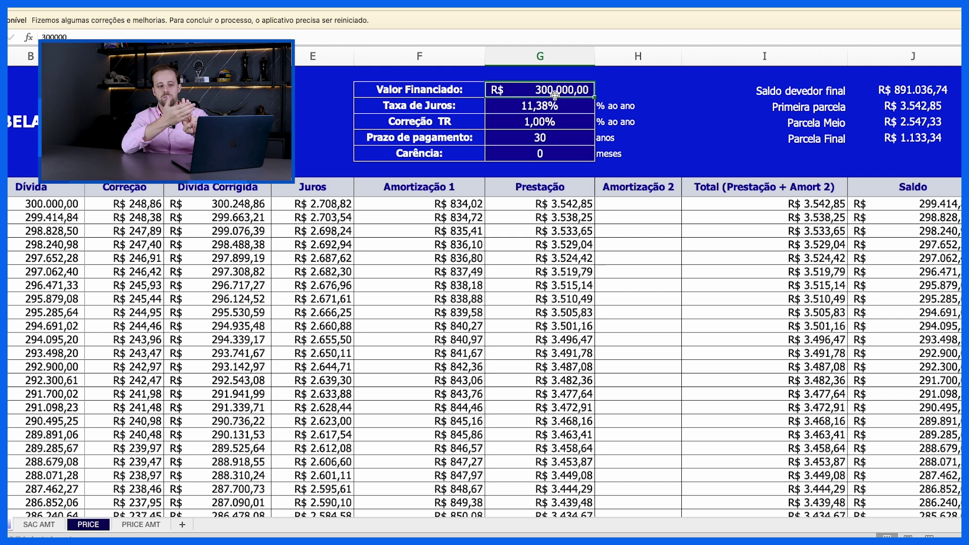
left_click(548, 132)
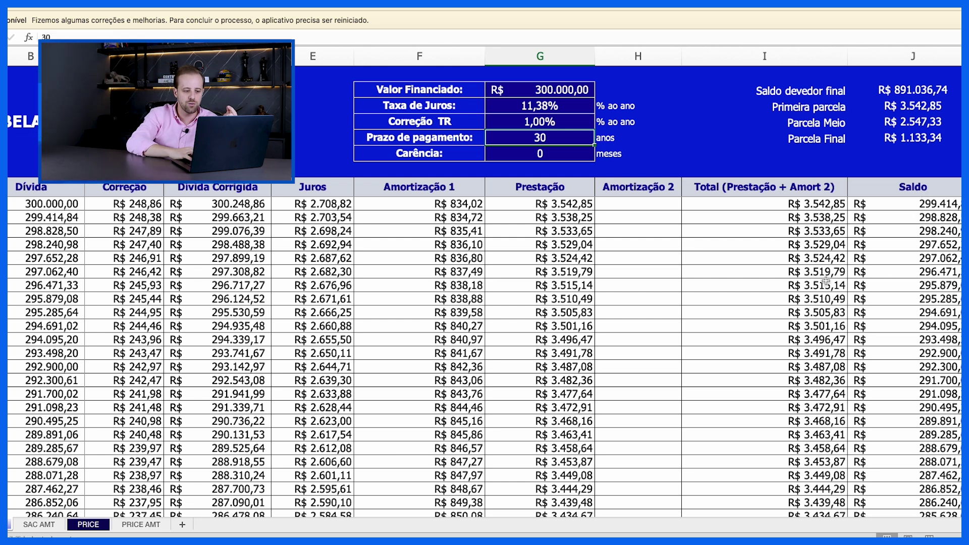
scroll(358, 320, "down", 18)
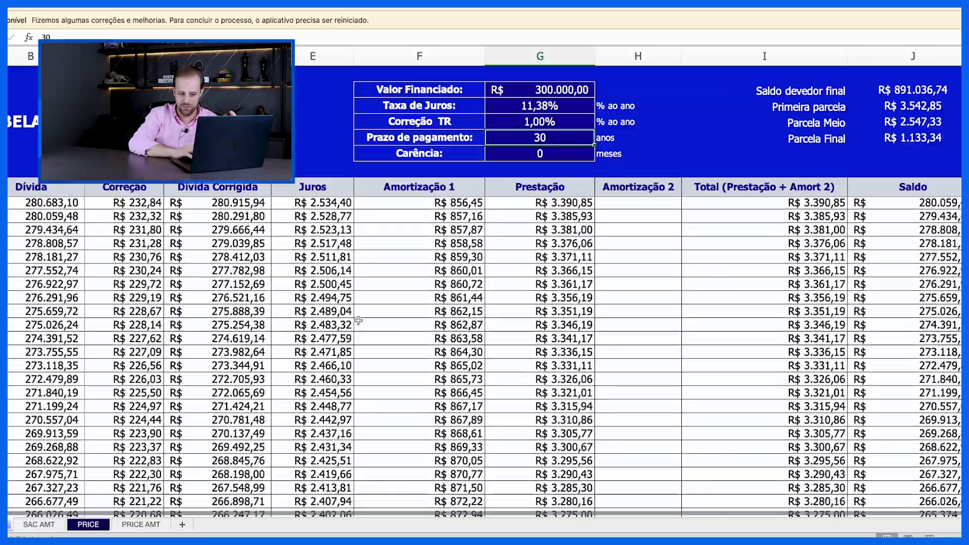
scroll(358, 321, "down", 20)
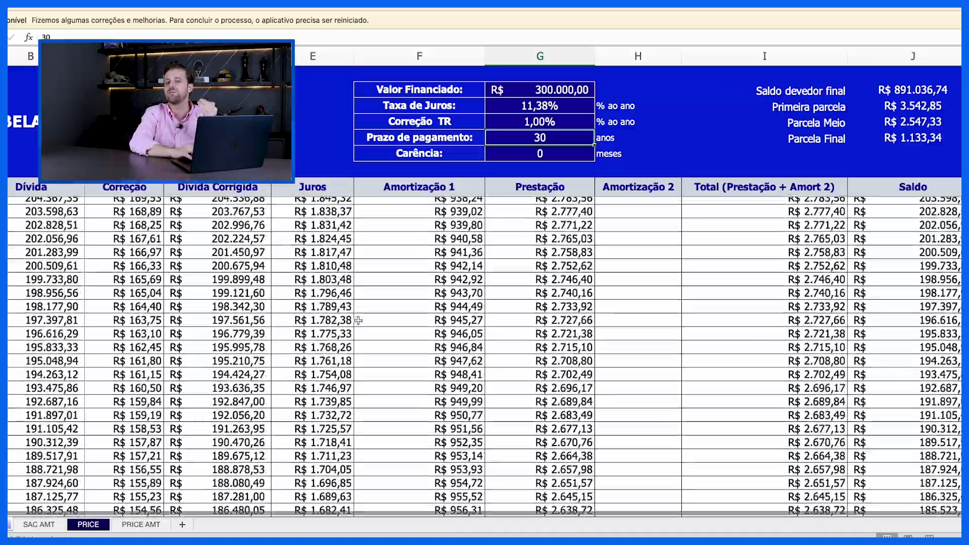
scroll(358, 320, "down", 12)
scroll(358, 320, "up", 20)
scroll(358, 320, "up", 20)
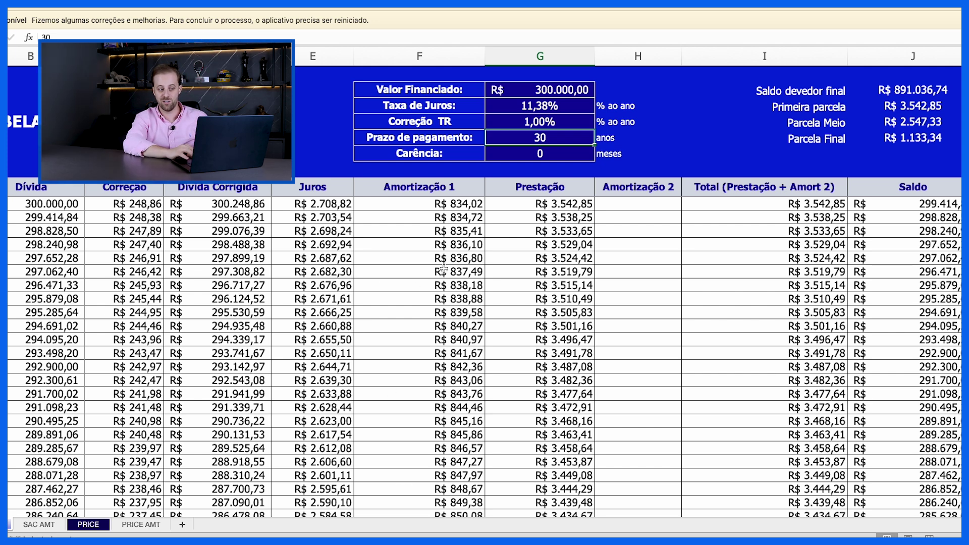
Step: Open the PRICE sheet and check its Saldo devedor final and Primeira parcela summary cells
left_click(545, 118)
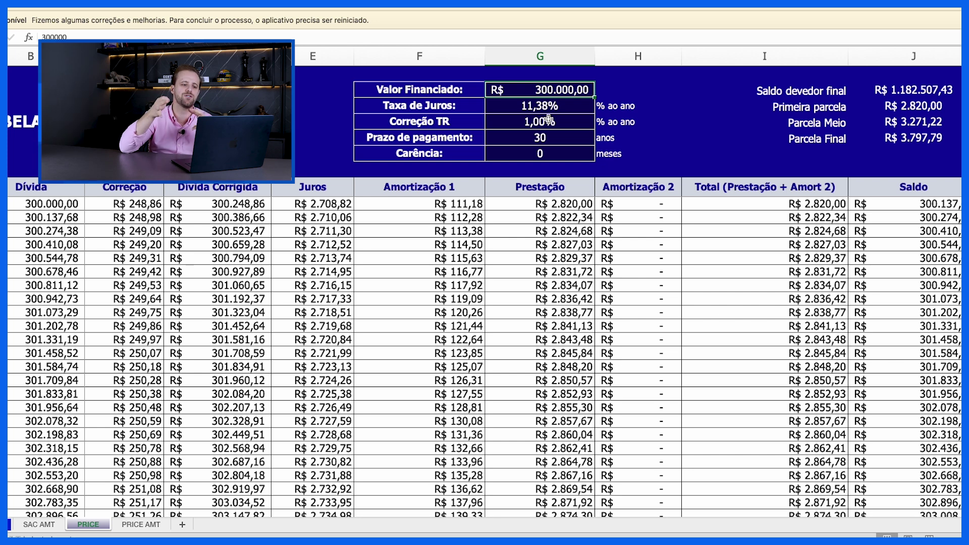
left_click(924, 93)
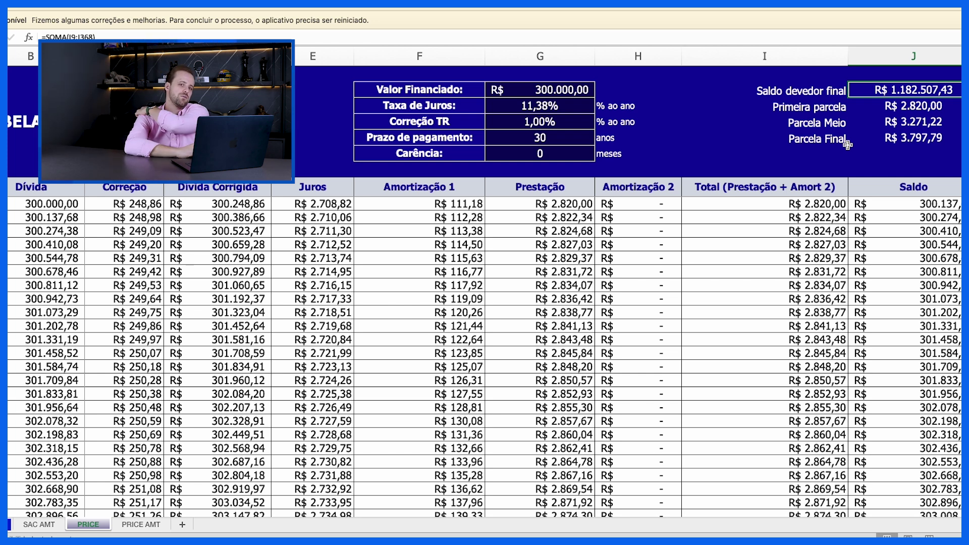
left_click(917, 106)
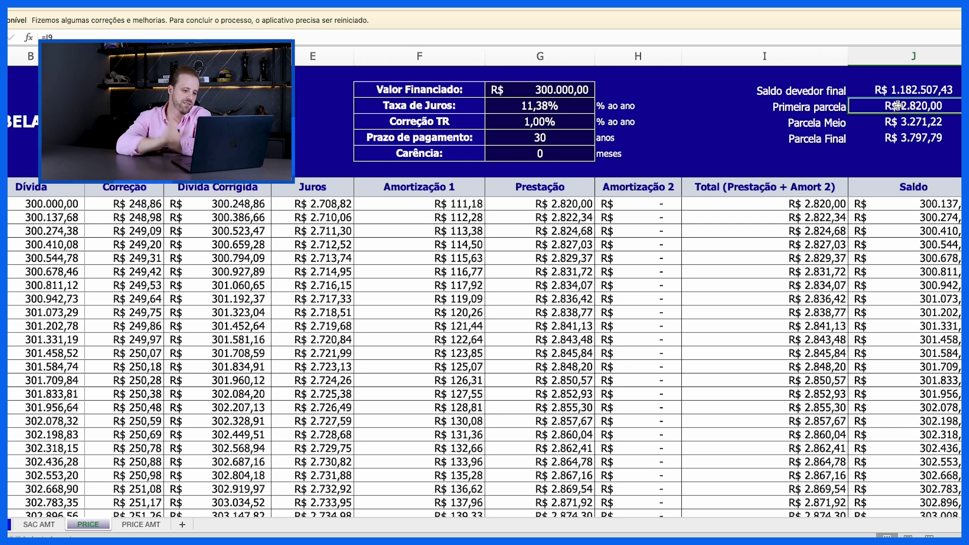
Step: Inspect the first Prestação formula on the PRICE sheet alongside the Correção TR rate
left_click(585, 204)
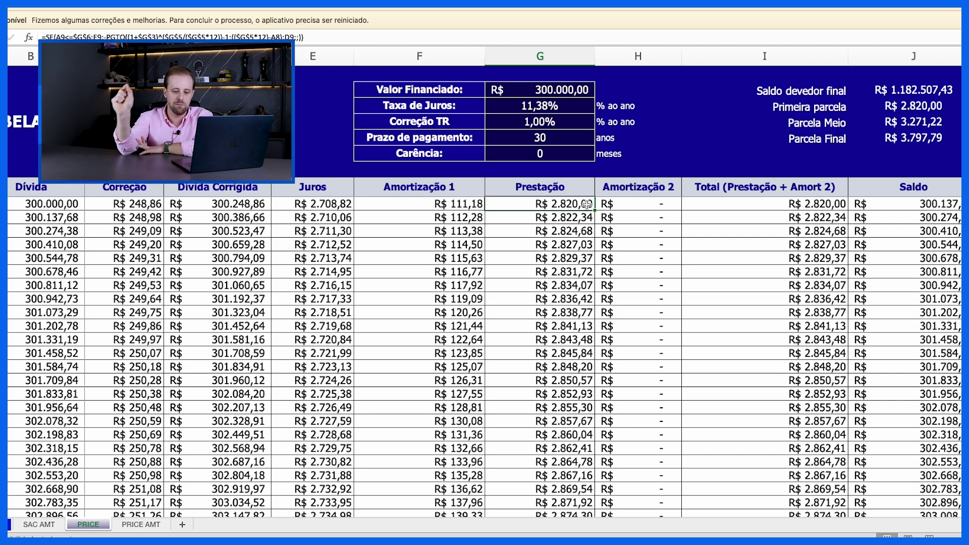
left_click(582, 120)
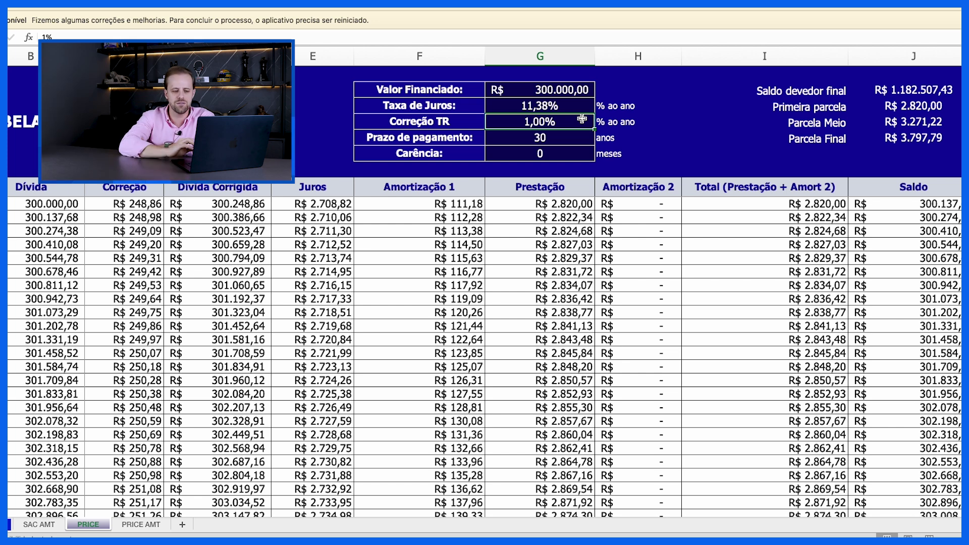
left_click(569, 202)
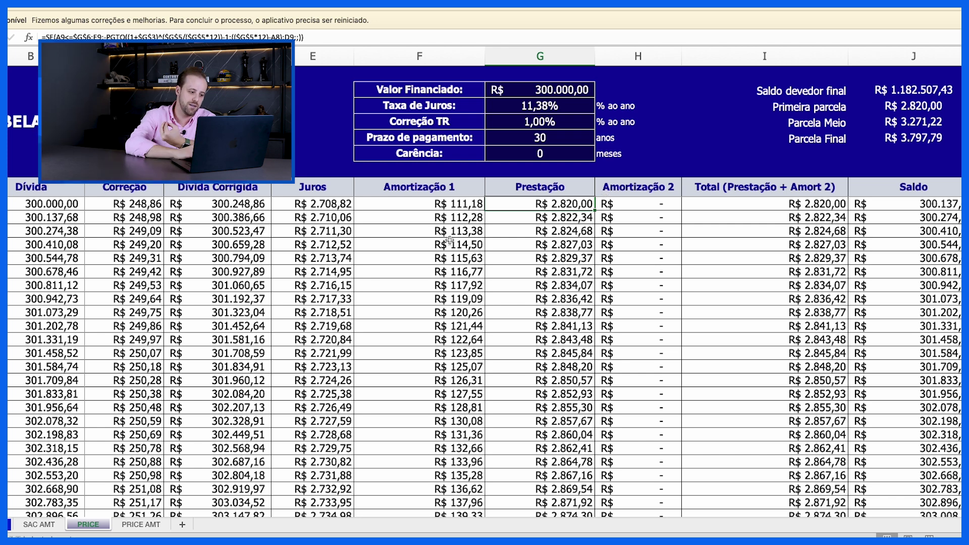
mouse_move(318, 543)
left_click(88, 524)
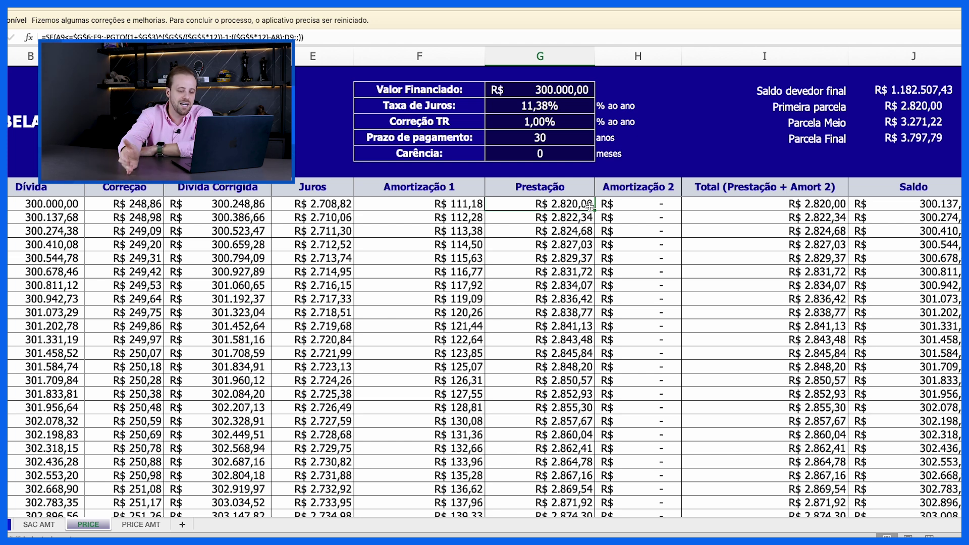
Step: Compare the opening Amortização 1 cells with the first Prestação and the Correção TR on the PRICE sheet
left_click(453, 212)
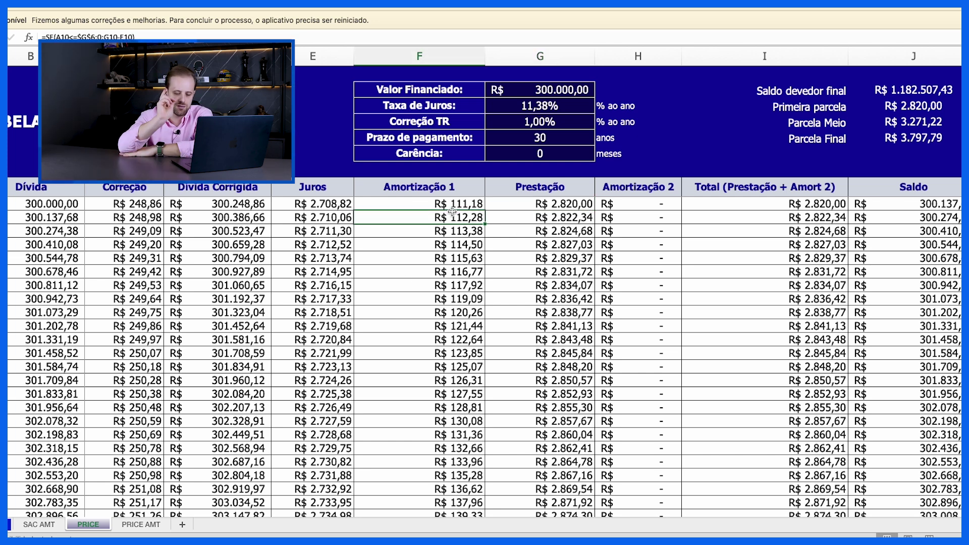
left_click(528, 122)
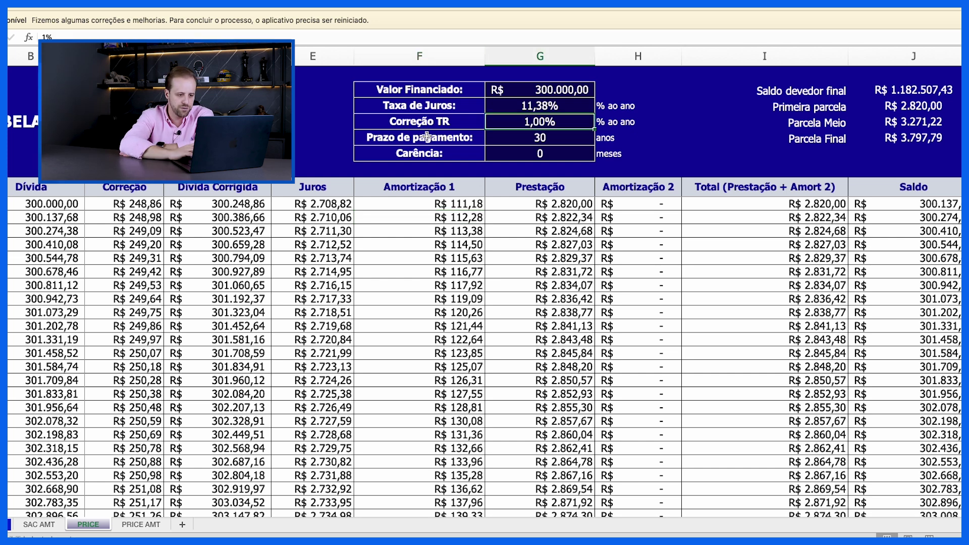
left_click(465, 204)
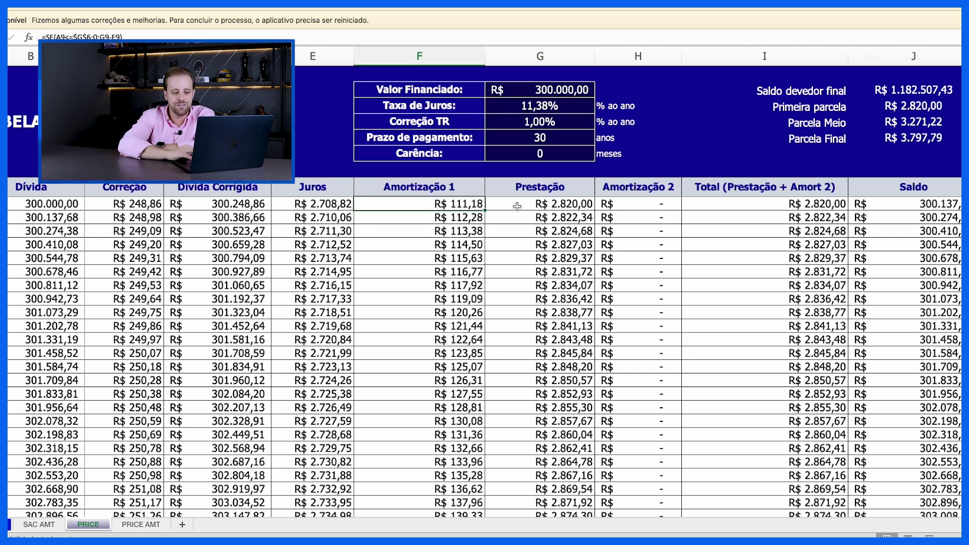
left_click(519, 204)
left_click(449, 202)
left_click(530, 201)
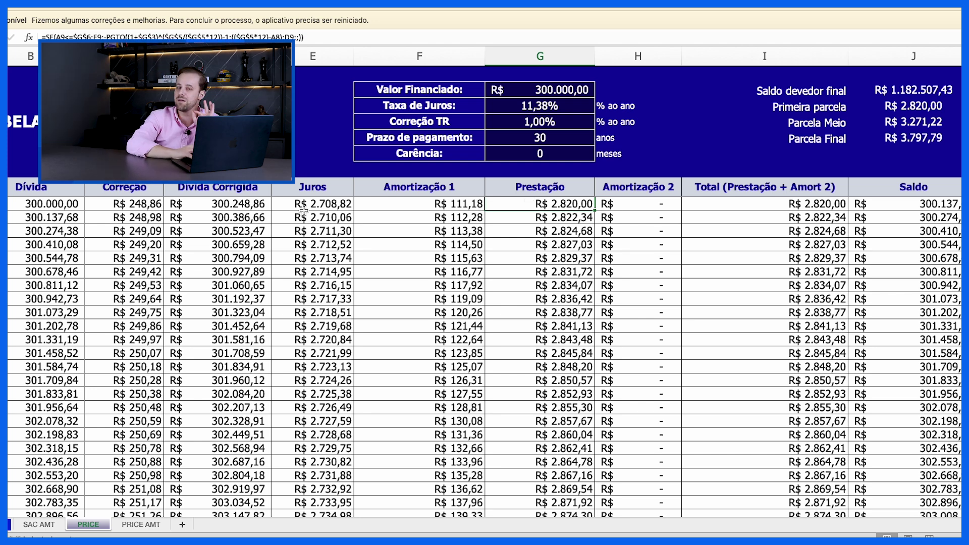
Step: Trace the first month's Juros to the interest rate and financed amount, and check the early Saldo and Prestação
left_click(326, 202)
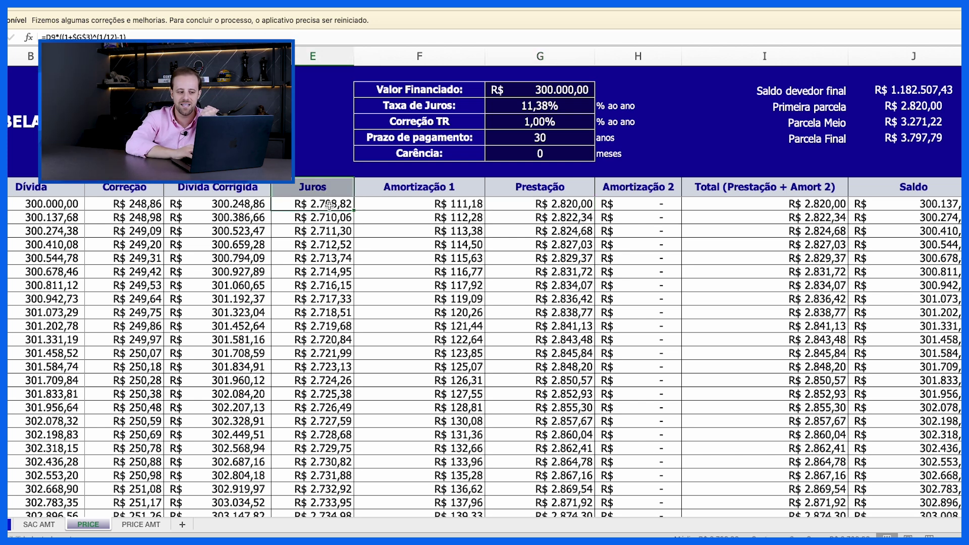
left_click(580, 106)
left_click(581, 95)
left_click(932, 207)
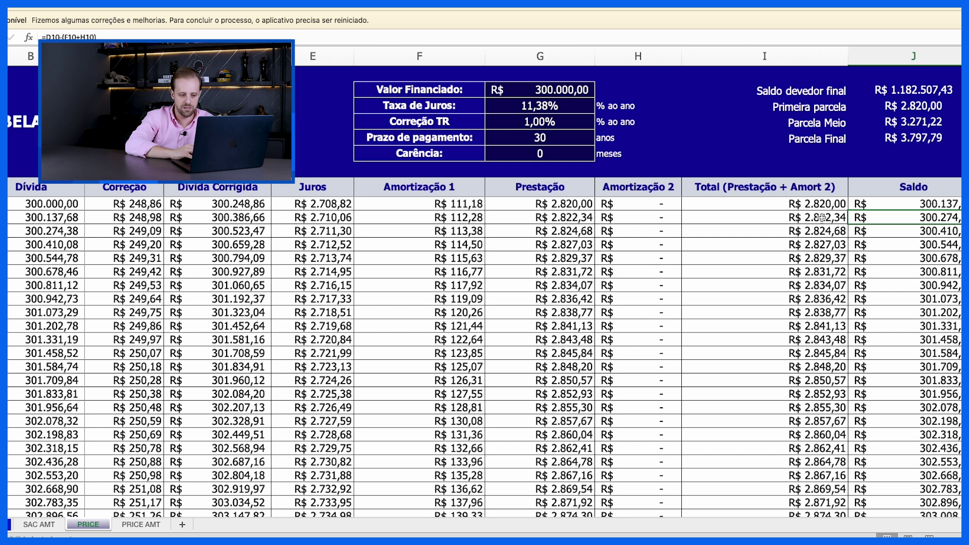
left_click(524, 207)
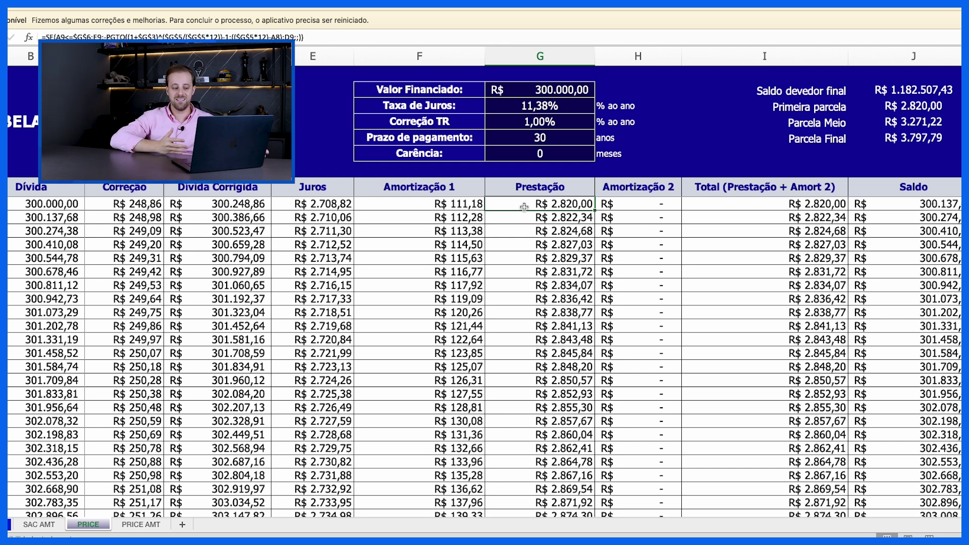
Step: Examine how Amortização 1 and the outstanding debt change from the first months through the final installments of the PRICE schedule
left_click(472, 206)
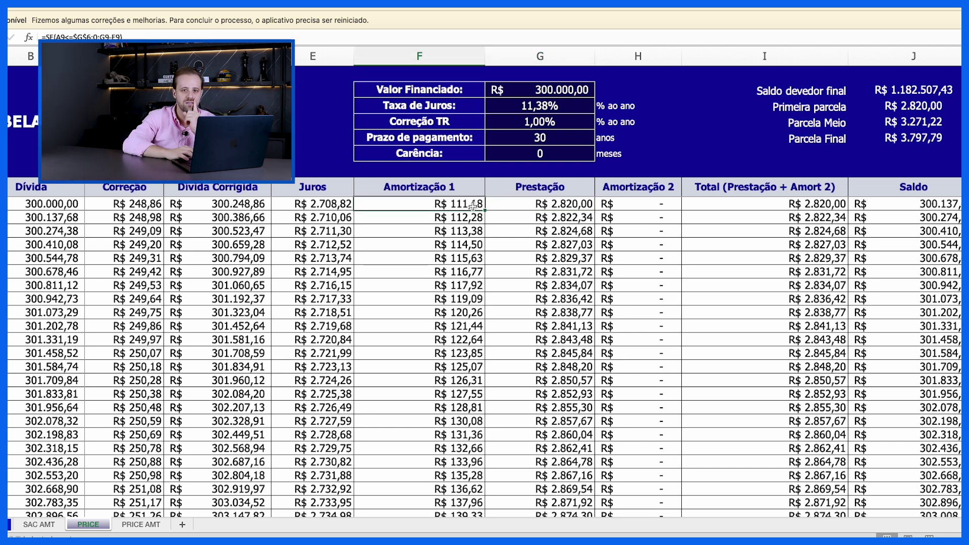
left_click(468, 217)
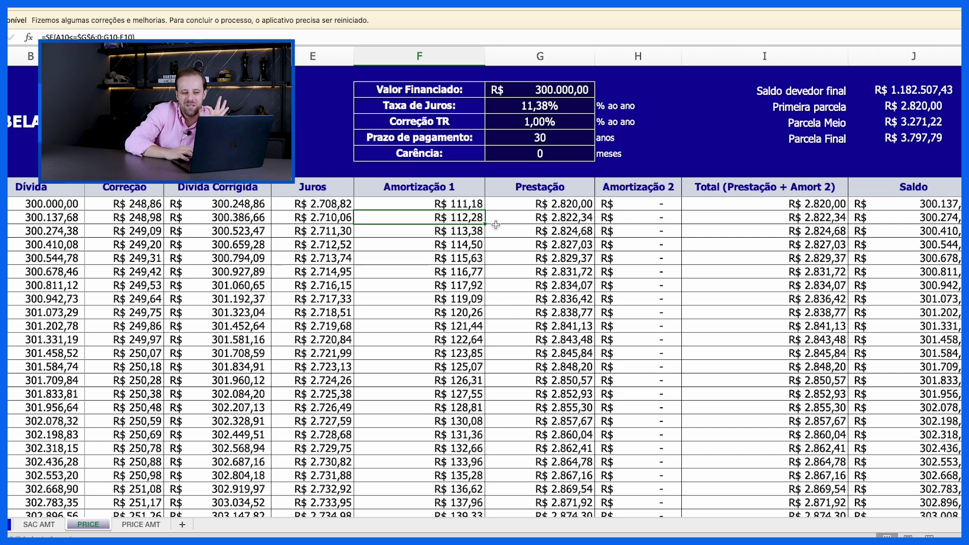
left_click(476, 202)
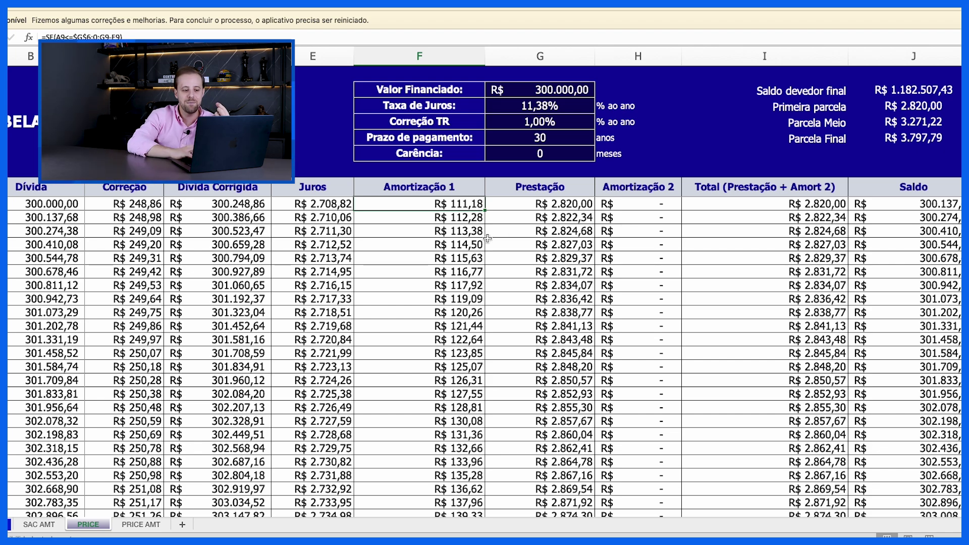
scroll(451, 234, "down", 20)
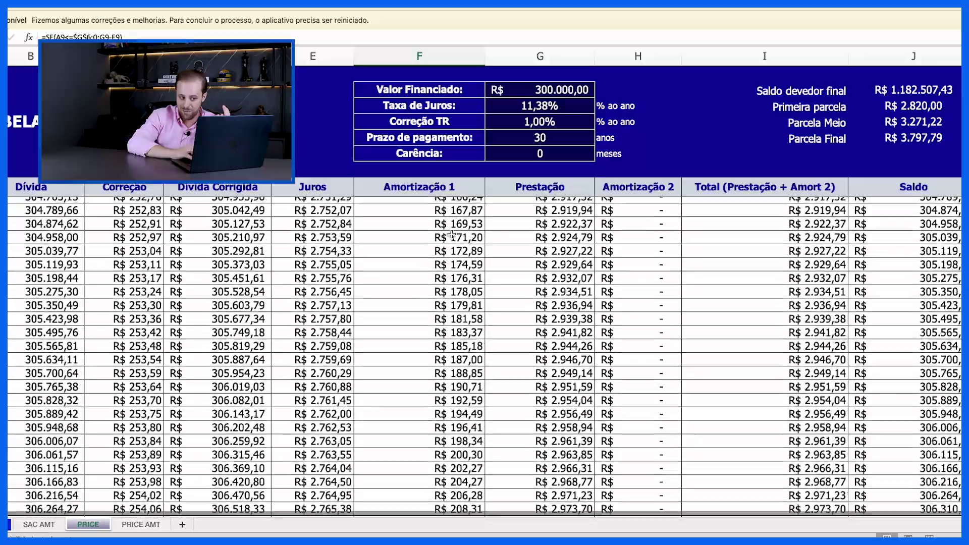
scroll(451, 234, "down", 20)
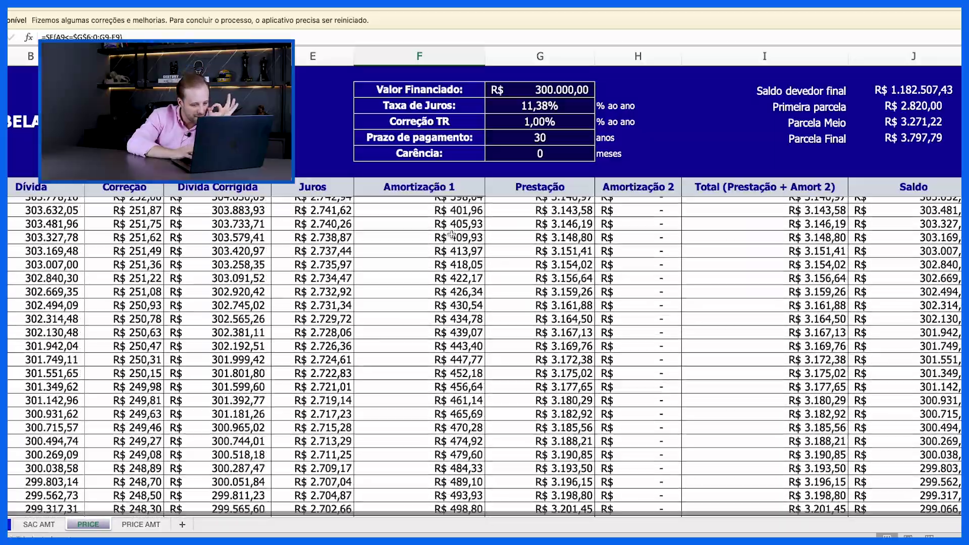
scroll(452, 233, "down", 20)
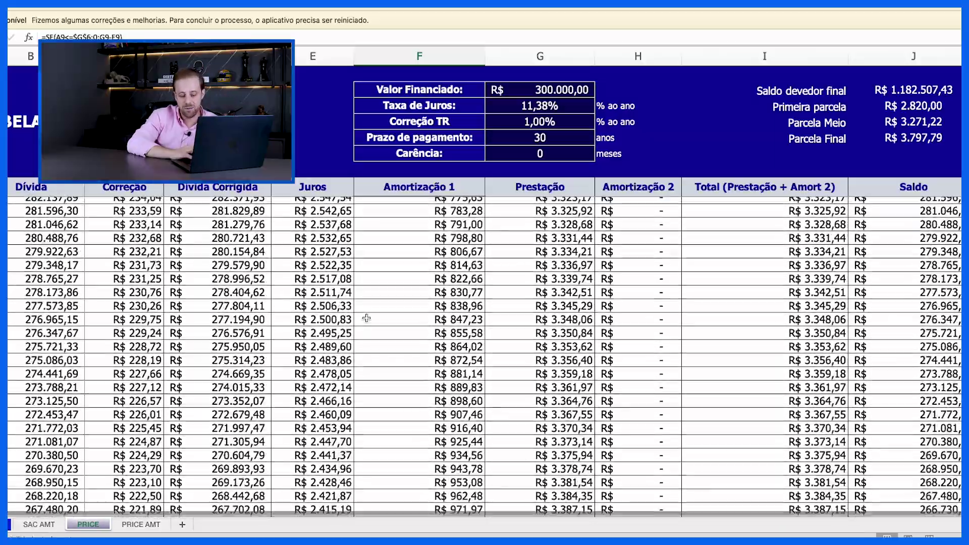
scroll(367, 317, "down", 20)
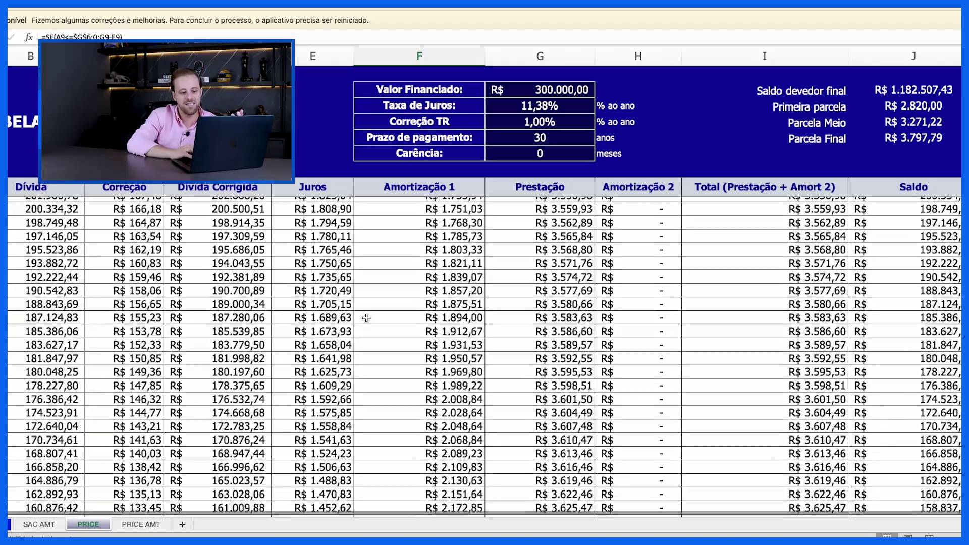
scroll(366, 317, "up", 10)
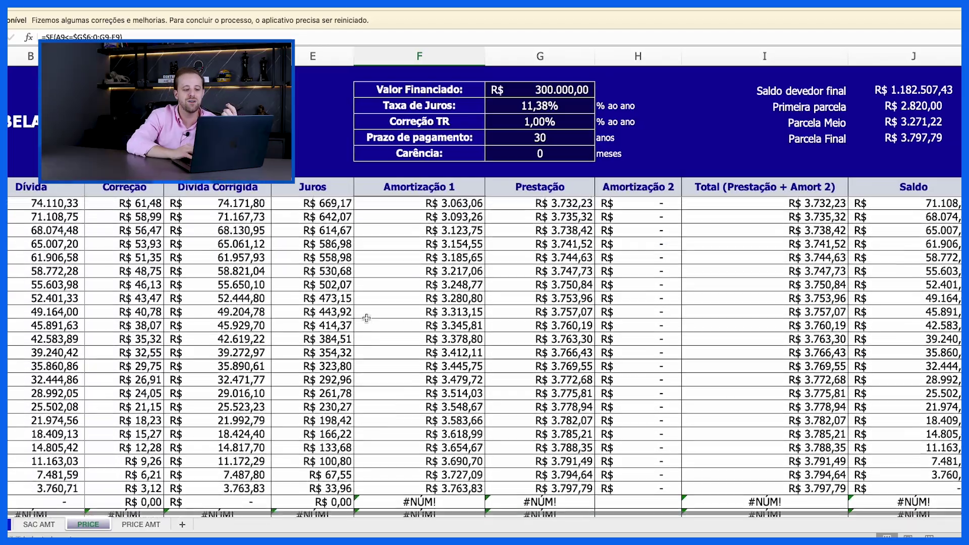
Step: Compare the Juros and Amortização 1 formulas in the final installment of the PRICE schedule
left_click(342, 493)
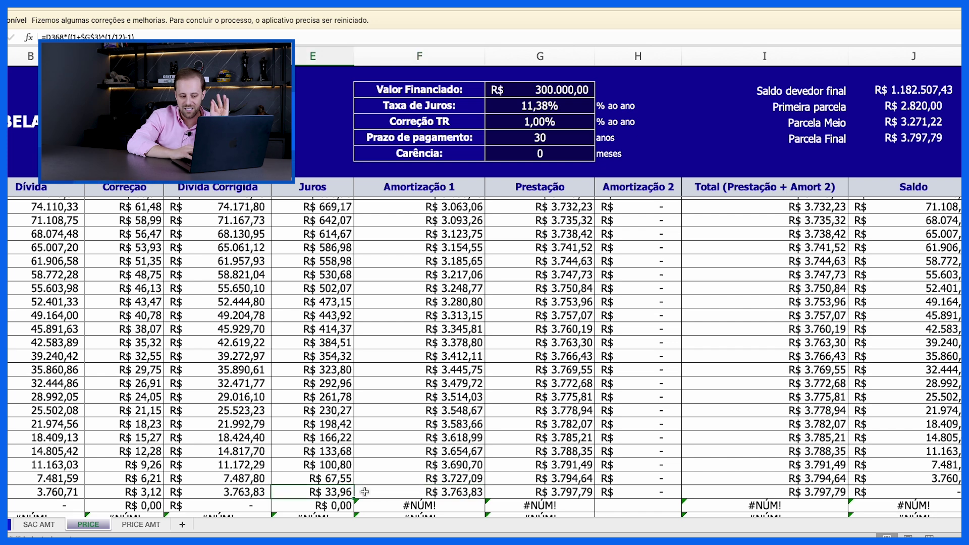
left_click(414, 492)
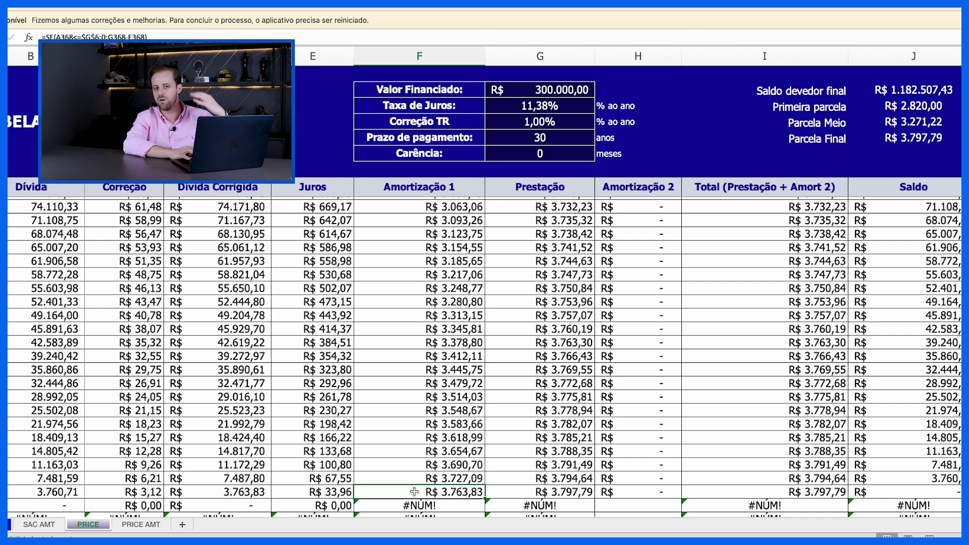
scroll(415, 492, "up", 20)
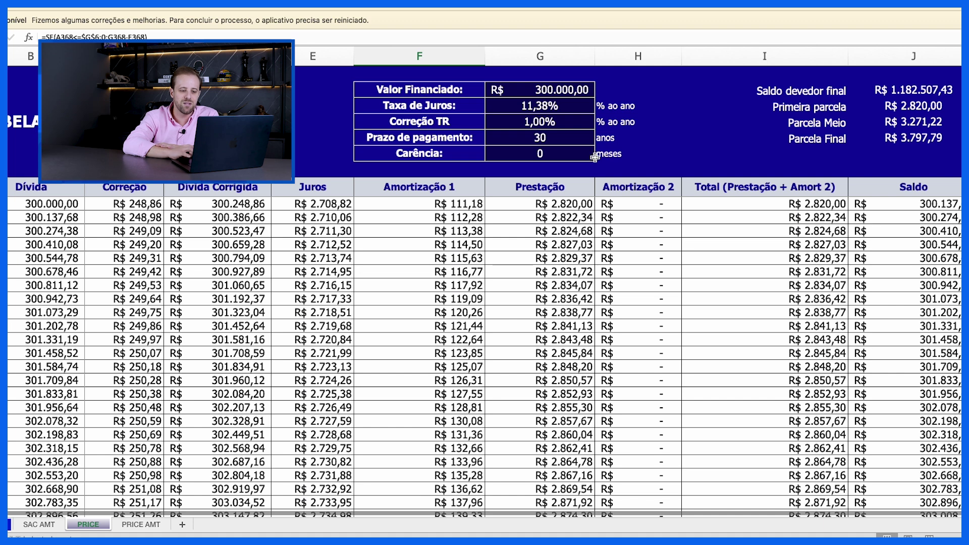
Step: Compare the first month's Amortização 1 on the PRICE sheet with the Correção TR rate, that month's Correção and the resulting Saldo
left_click(457, 205)
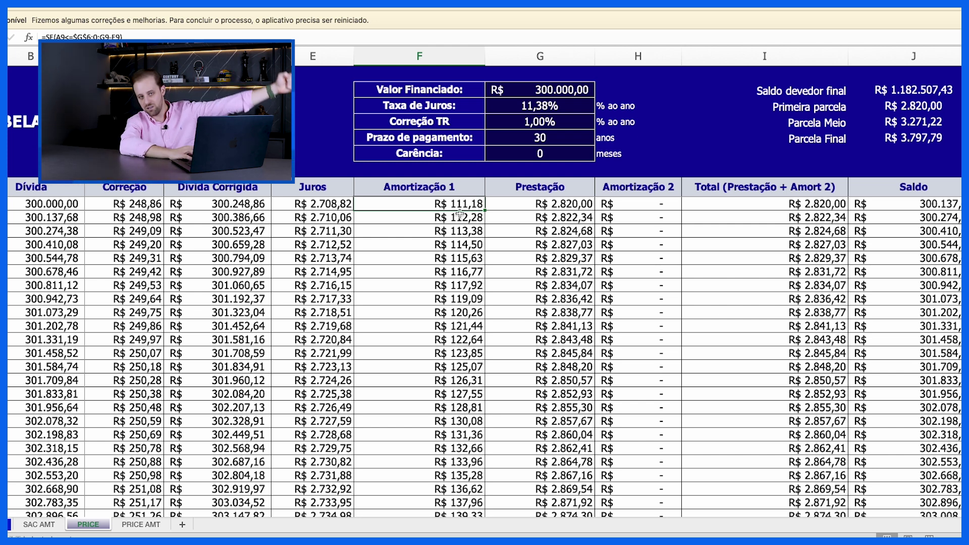
left_click(537, 127)
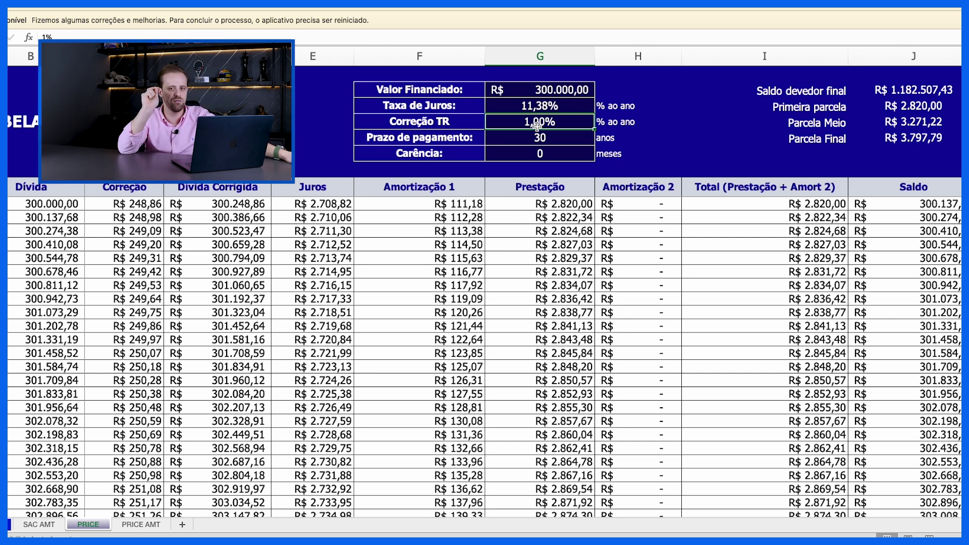
left_click(153, 204)
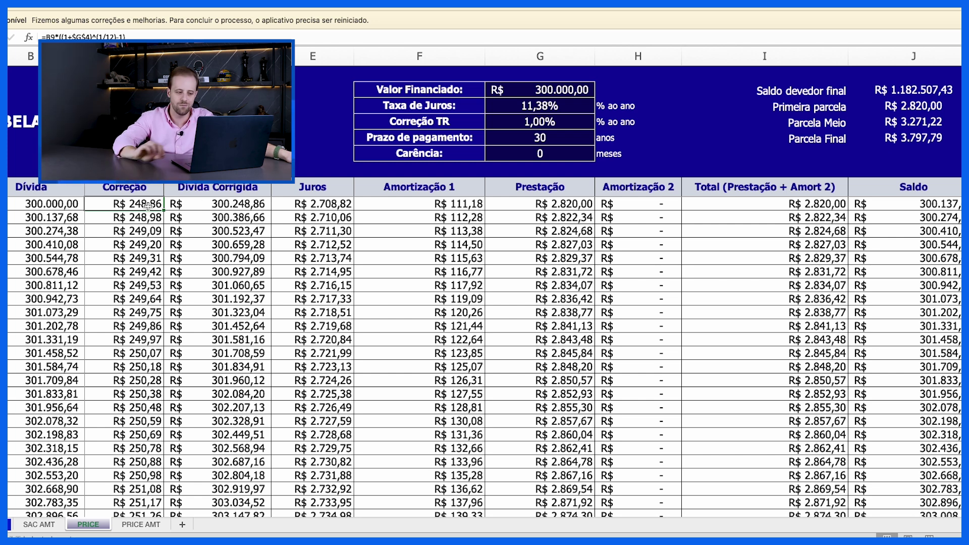
left_click(415, 206)
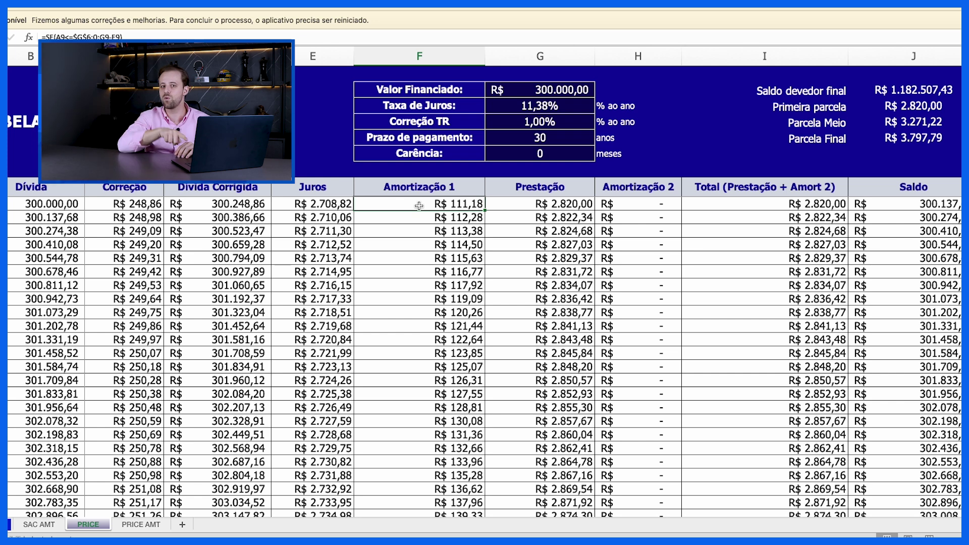
left_click(931, 203)
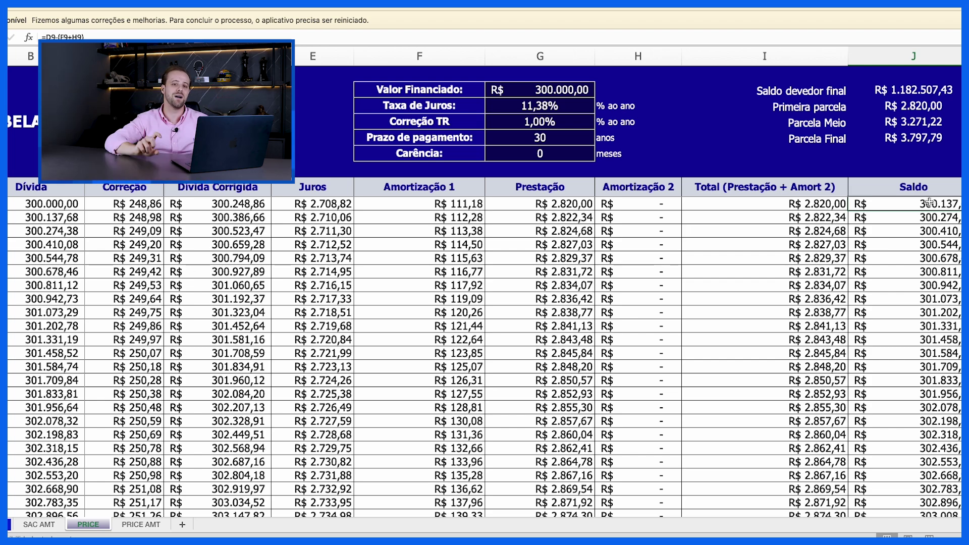
Step: Select the Total (Prestação + Amort 2) installments up to month 48 on the PRICE sheet and check the Saldo in that month's row
scroll(925, 242, "down", 4)
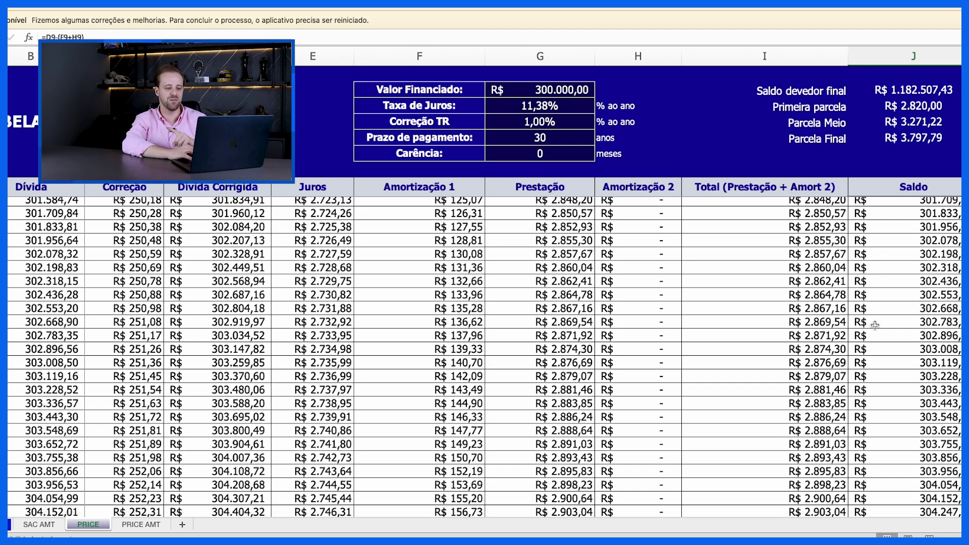
scroll(236, 364, "down", 1)
scroll(237, 364, "down", 6)
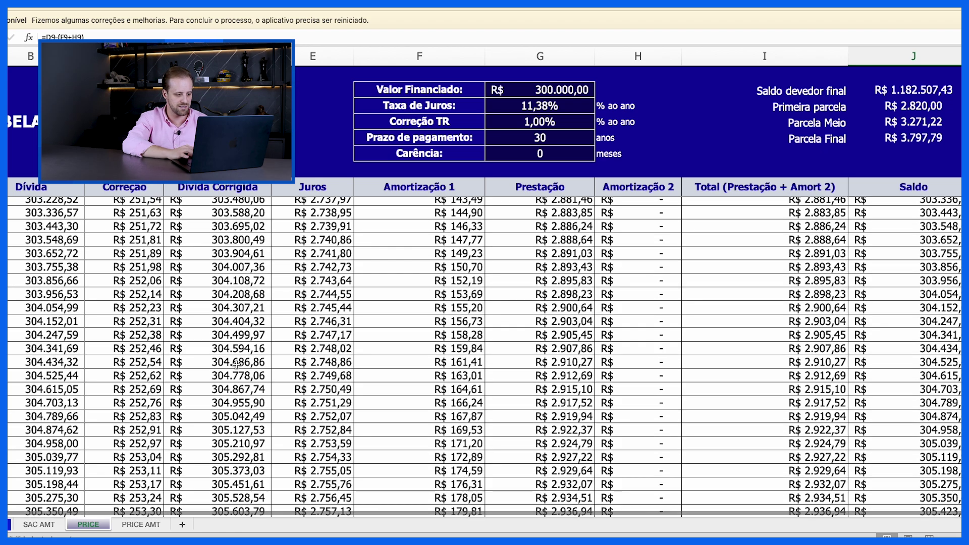
key("Home")
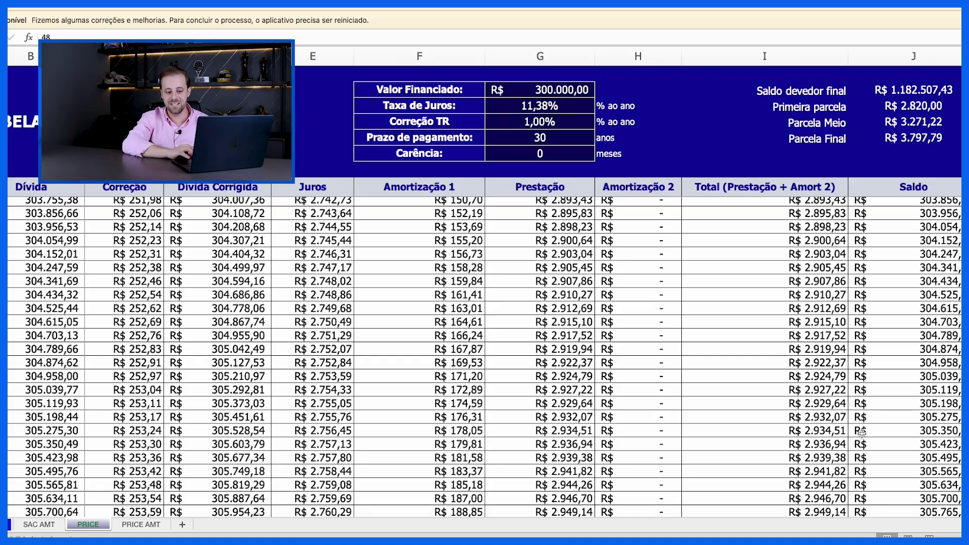
left_click_drag(833, 417, 796, 202)
scroll(885, 305, "down", 10)
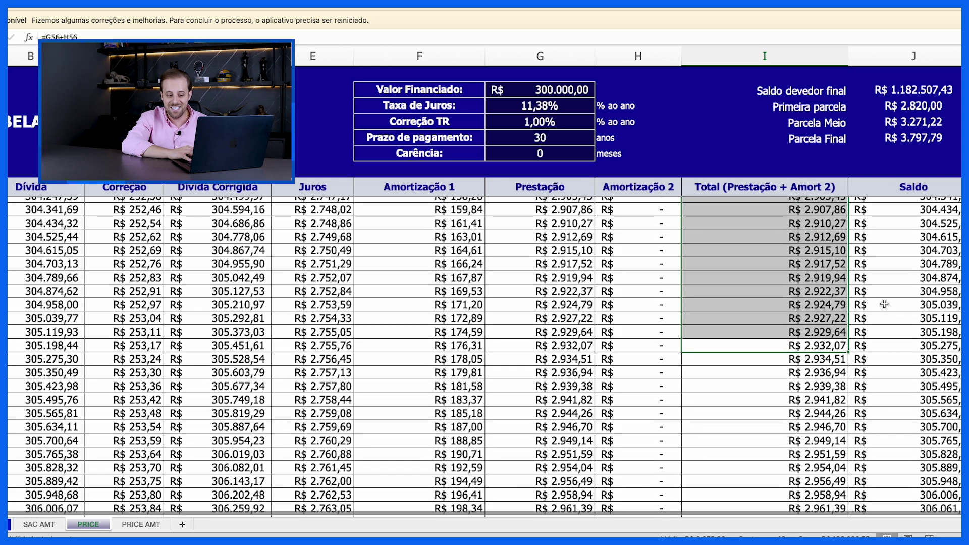
left_click(888, 345)
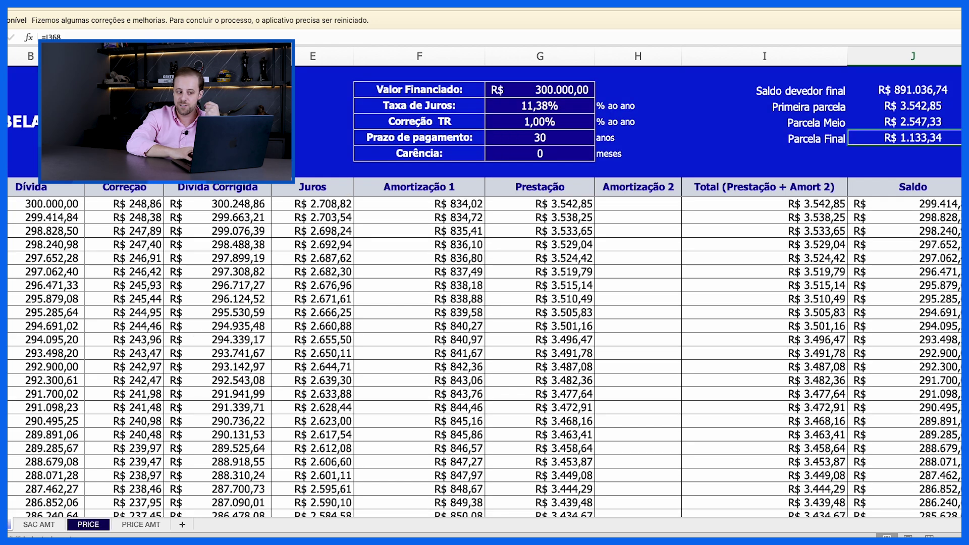
Step: Inspect the first Amortização 1 and Correção and a year-four Saldo on the SAC sheet, and compare them with the PRICE sheet
left_click(457, 205)
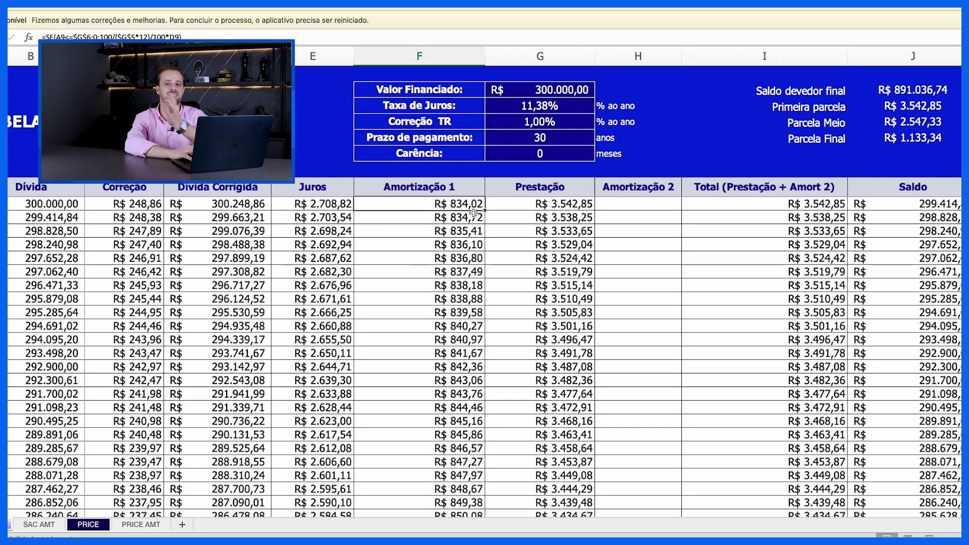
left_click(162, 206)
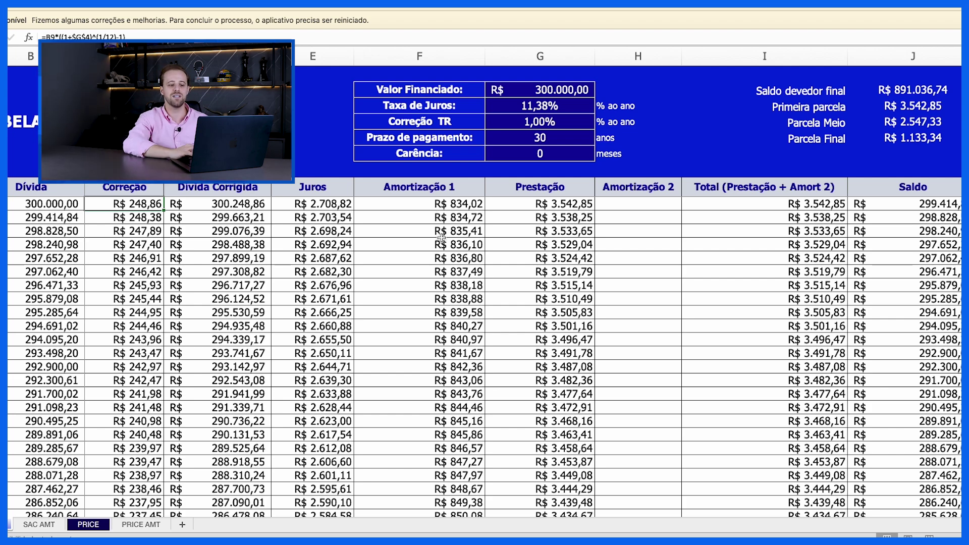
scroll(438, 204, "down", 10)
left_click(872, 375)
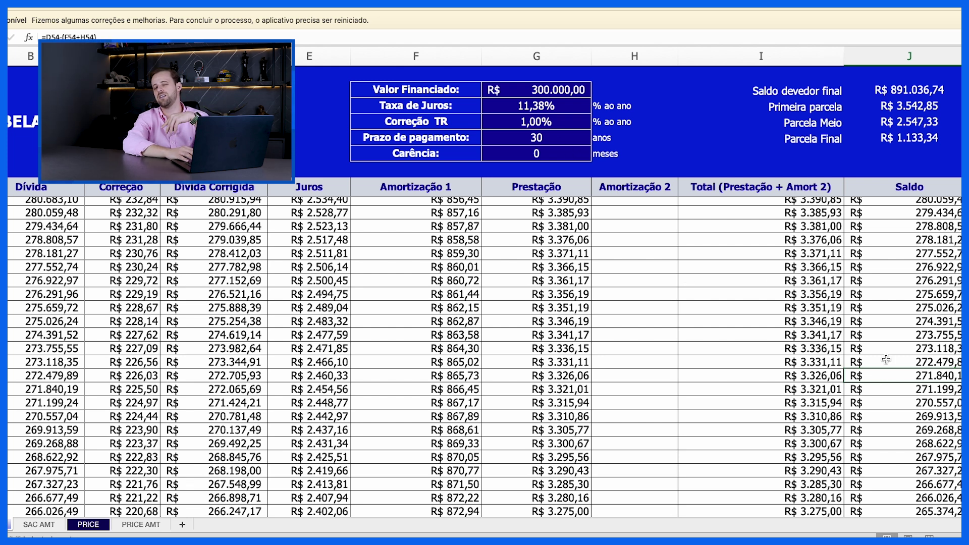
left_click(91, 518)
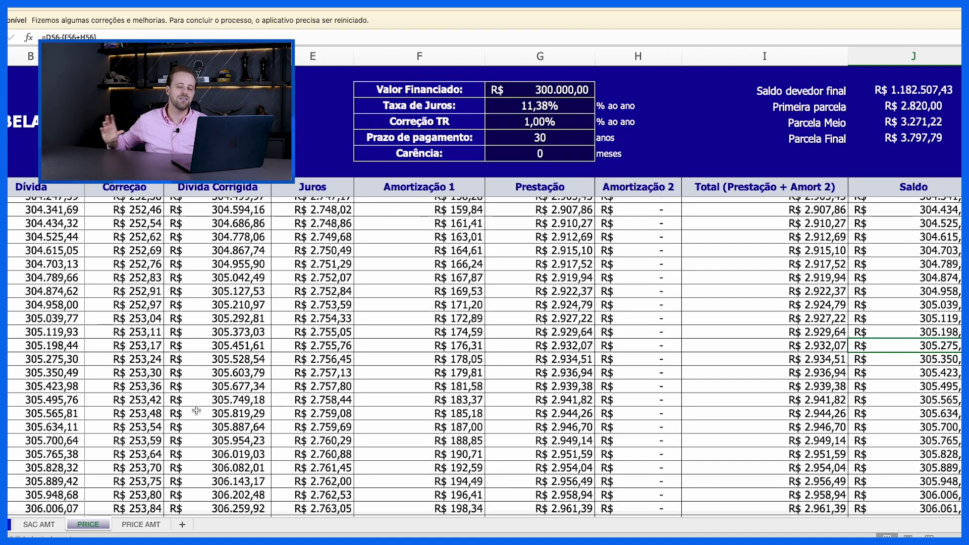
scroll(197, 410, "up", 10)
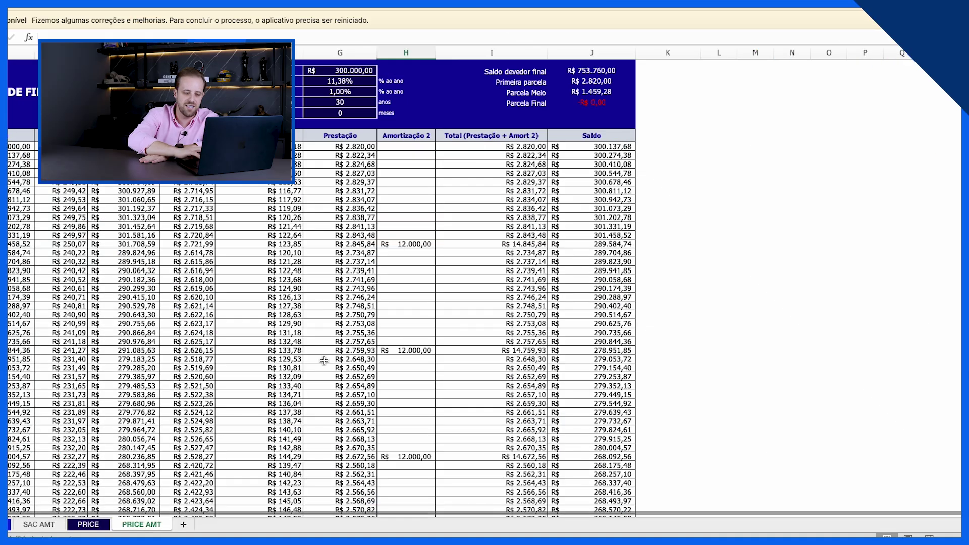
Step: Examine the first extra payment of R$ 12.000,00 under Amortização 2 on the PRICE AMT sheet
scroll(323, 360, "up", 5)
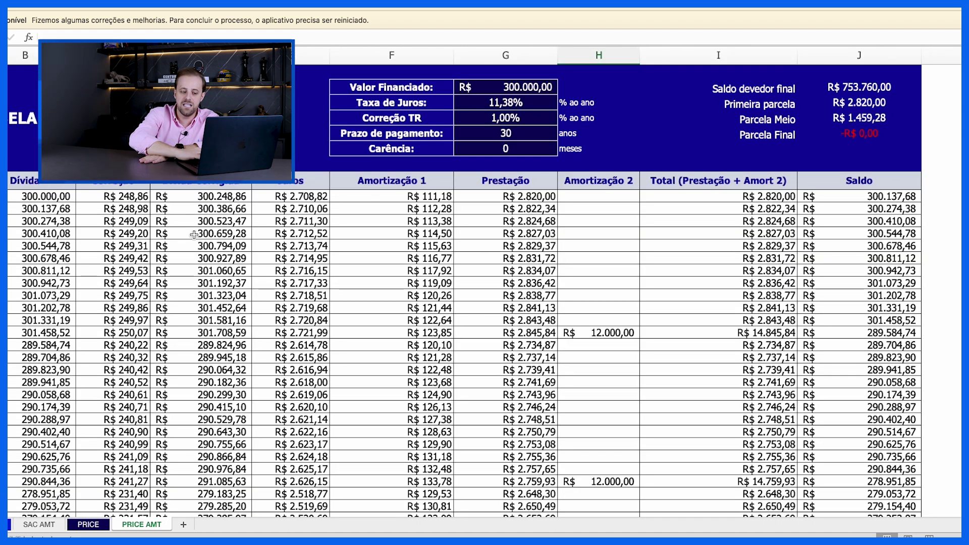
left_click(570, 332)
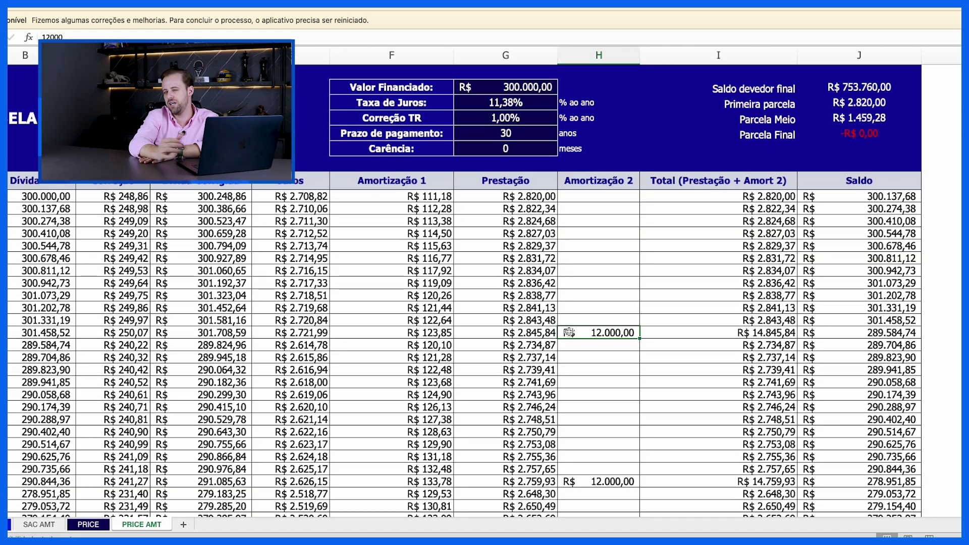
scroll(569, 332, "up", 3)
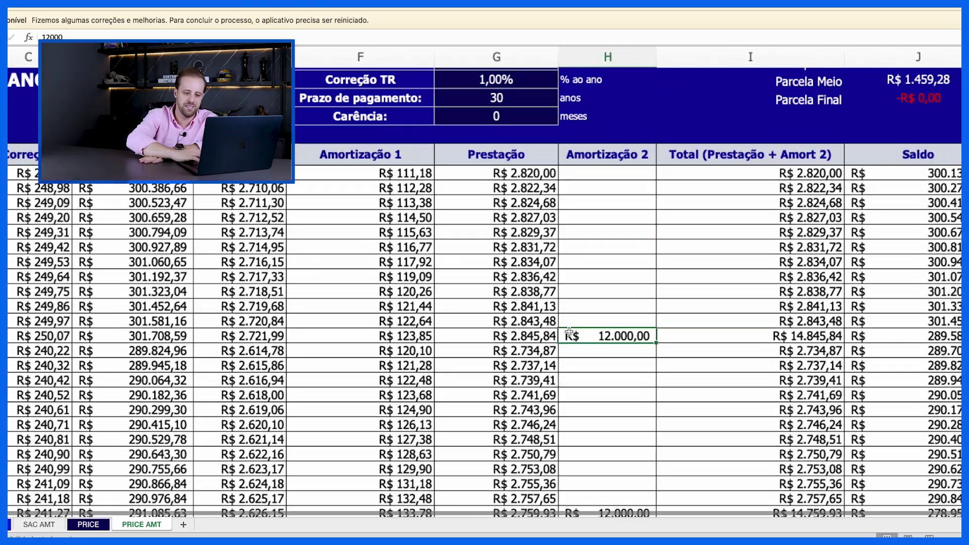
scroll(570, 333, "down", 3)
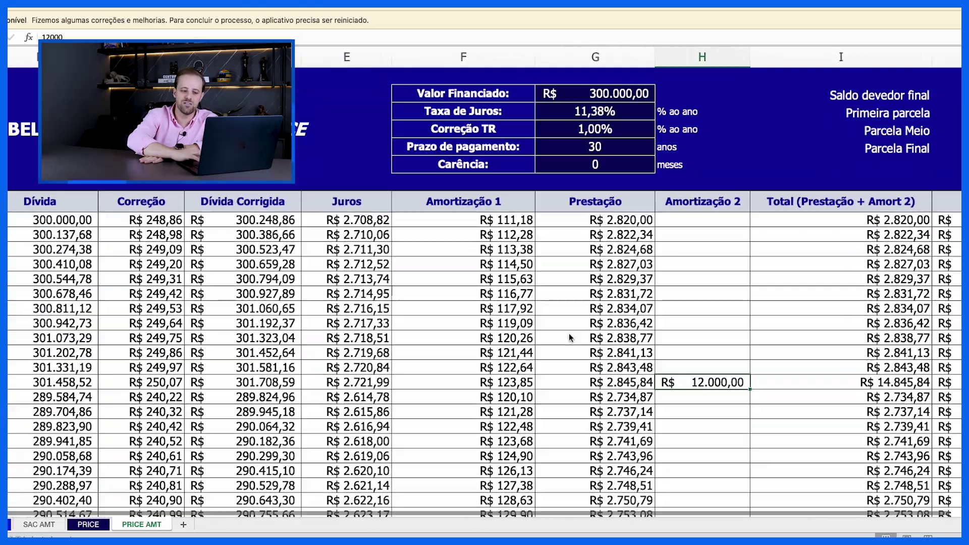
scroll(570, 337, "down", 2)
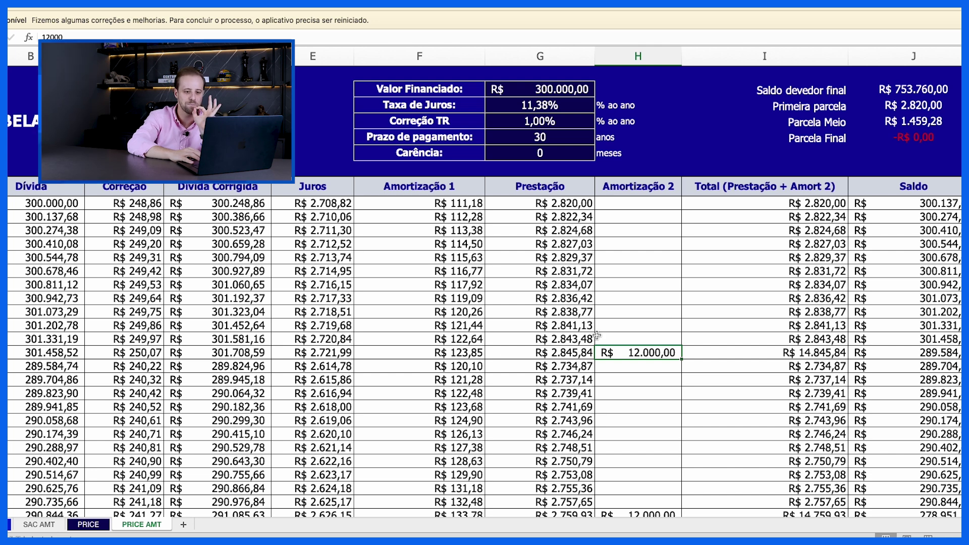
Step: Check the Primeira parcela in the summary of the PRICE sheet
left_click(88, 525)
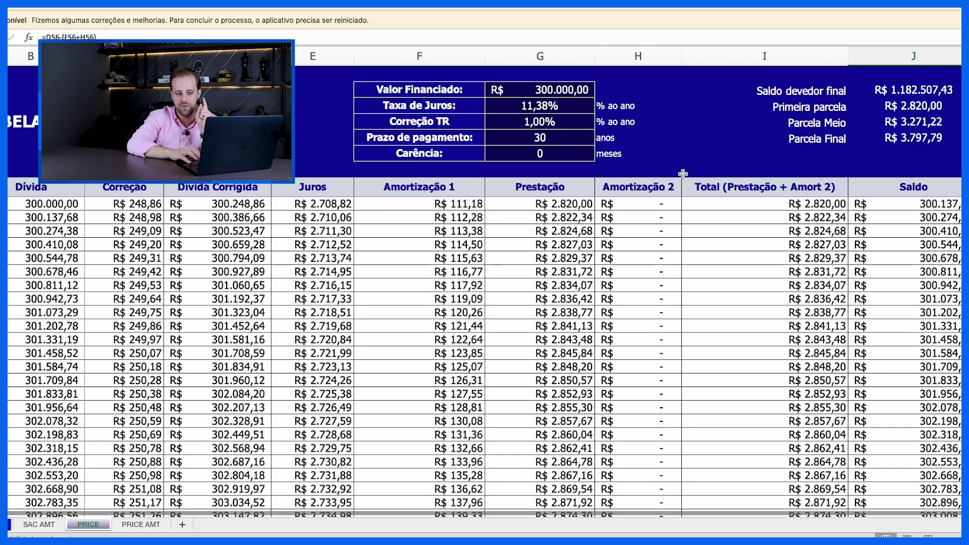
left_click(867, 116)
left_click(901, 109)
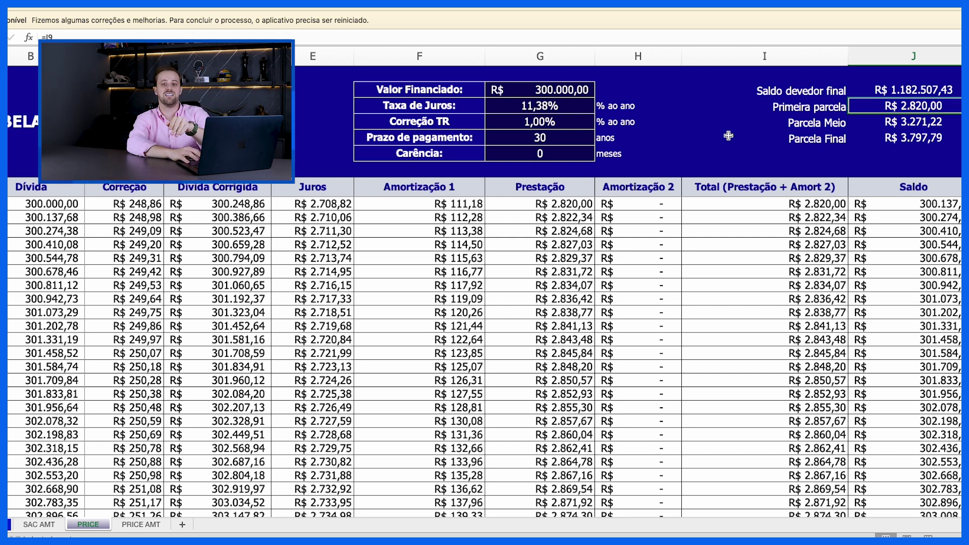
Step: Set the Correção TR on the PRICE sheet to 1,5% a year and check the Parcela Final
left_click(584, 117)
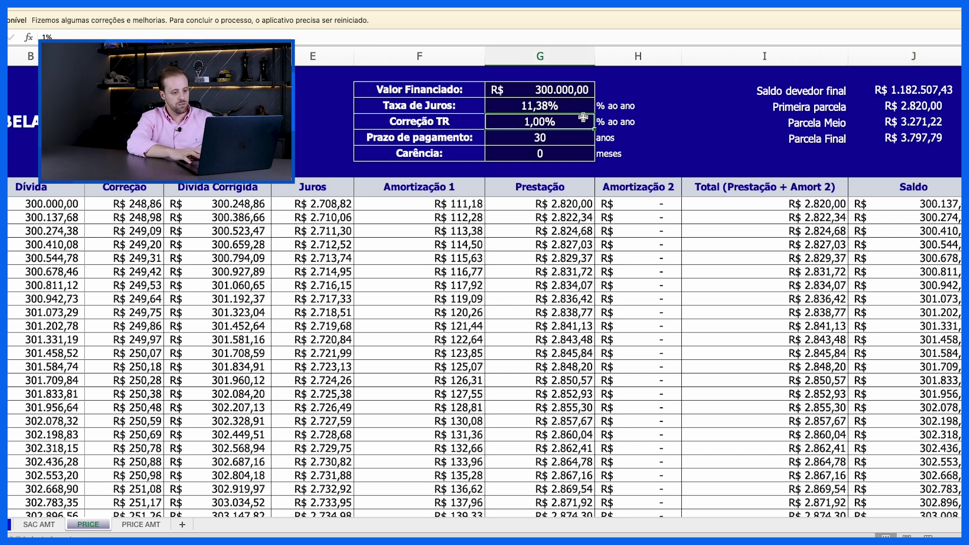
type("1,5")
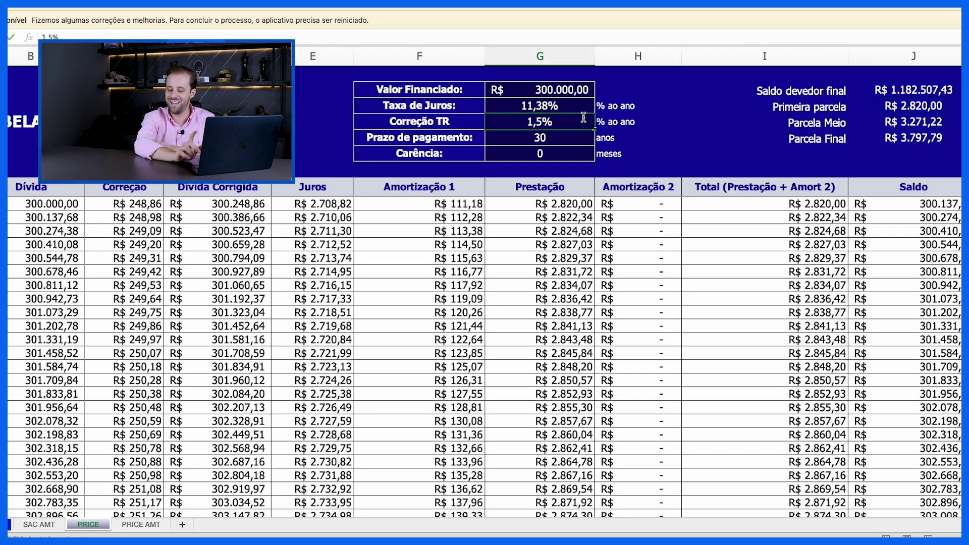
key("Return")
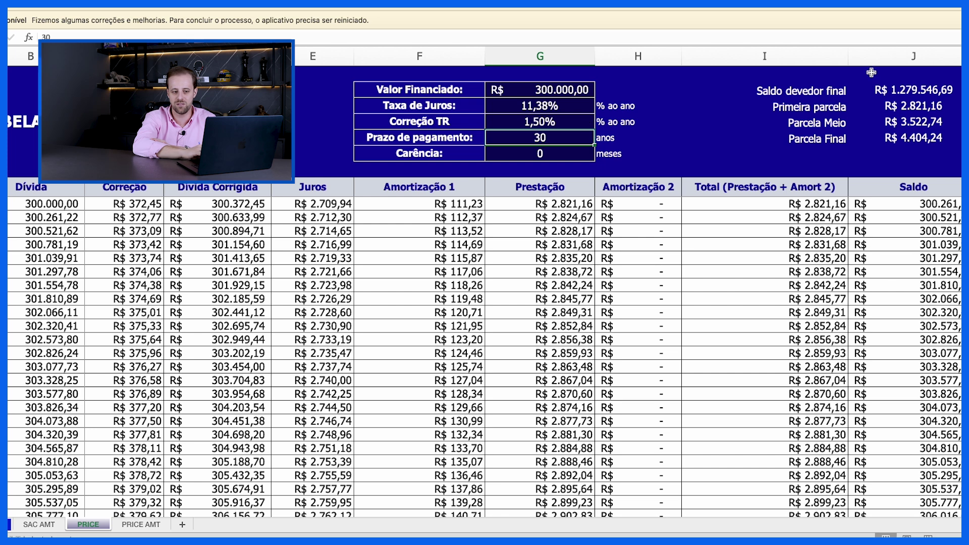
left_click(922, 132)
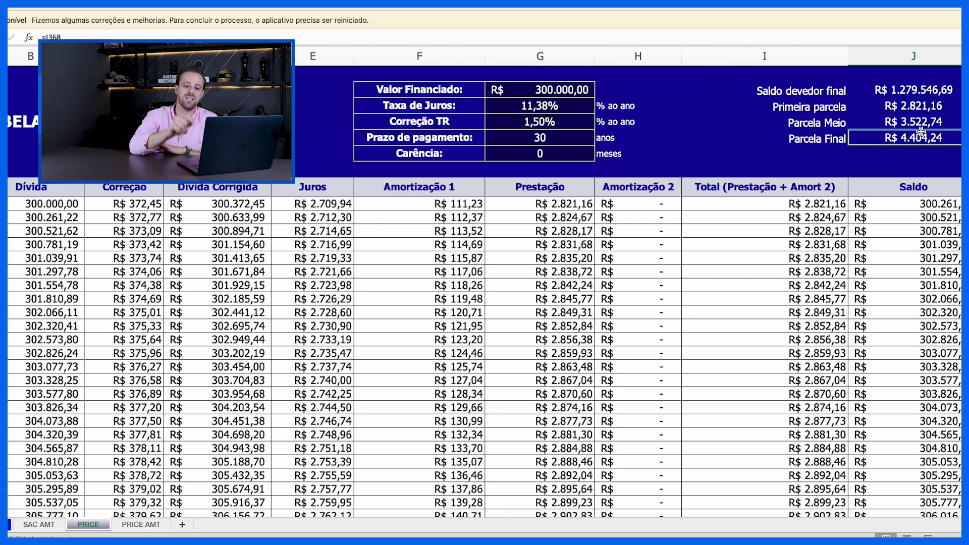
Step: Set the Correção TR on the PRICE sheet back to 1% a year
left_click(565, 122)
type("1")
key("Return")
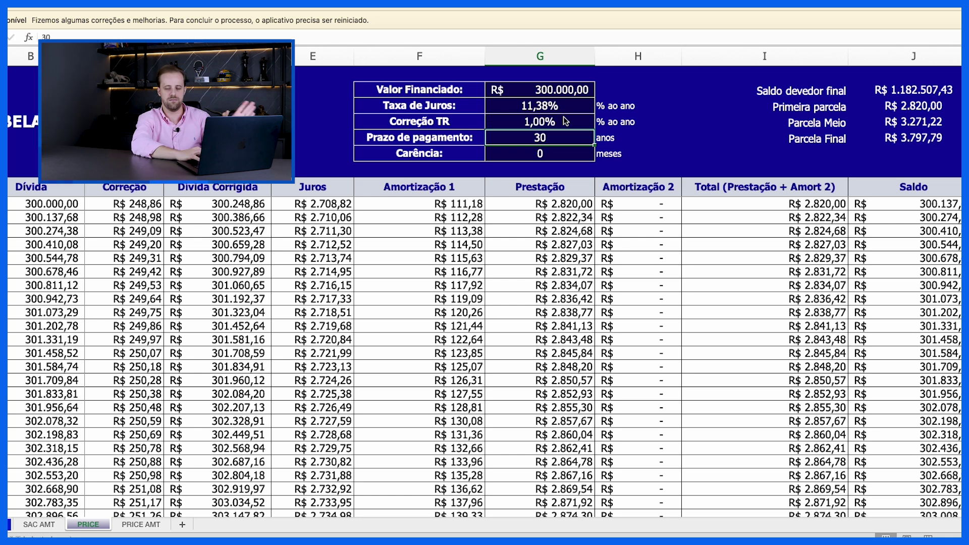
Step: Find the payoff month at the end of the PRICE AMT schedule, review its opening summary, and return to the PRICE sheet
key("ctrl+Page_Down")
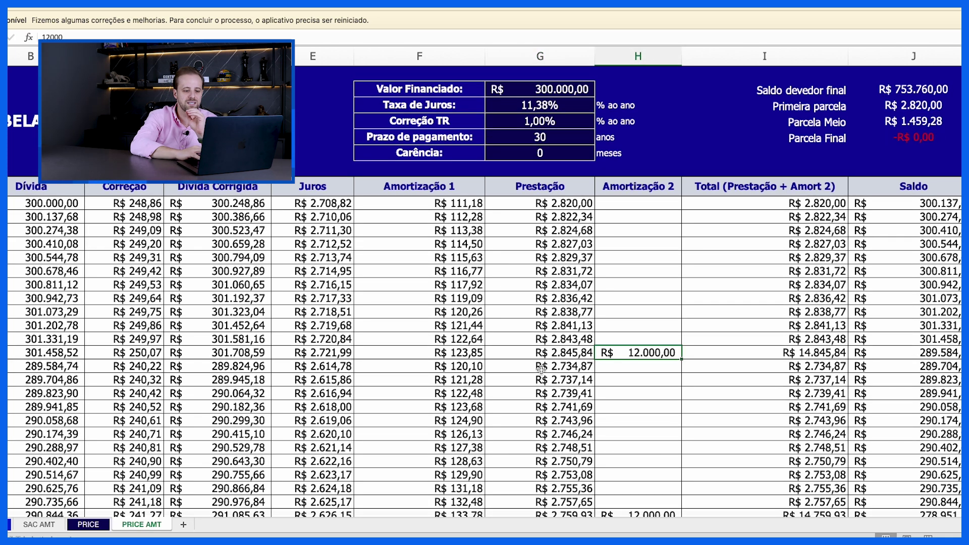
scroll(620, 260, "down", 20)
scroll(620, 261, "down", 20)
scroll(621, 261, "down", 3)
scroll(620, 261, "up", 2)
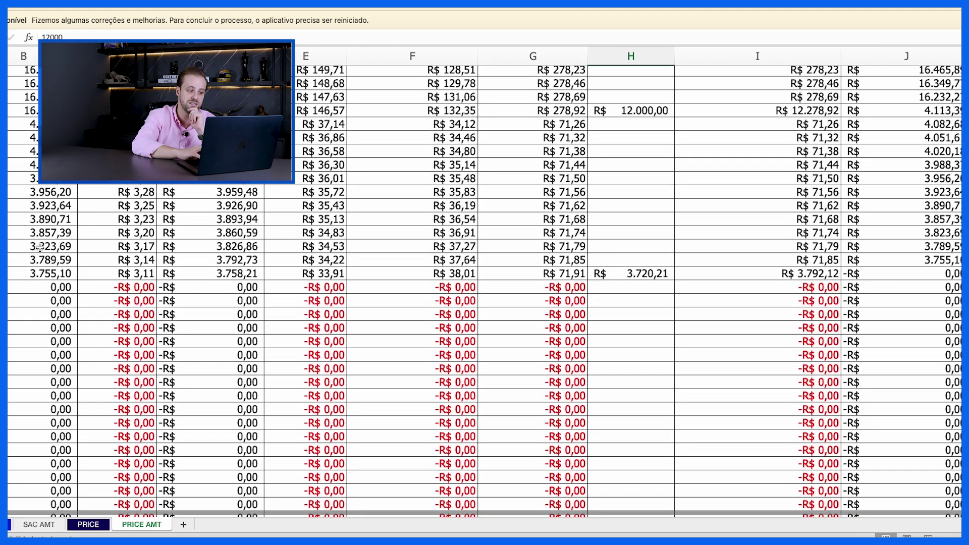
left_click(13, 249)
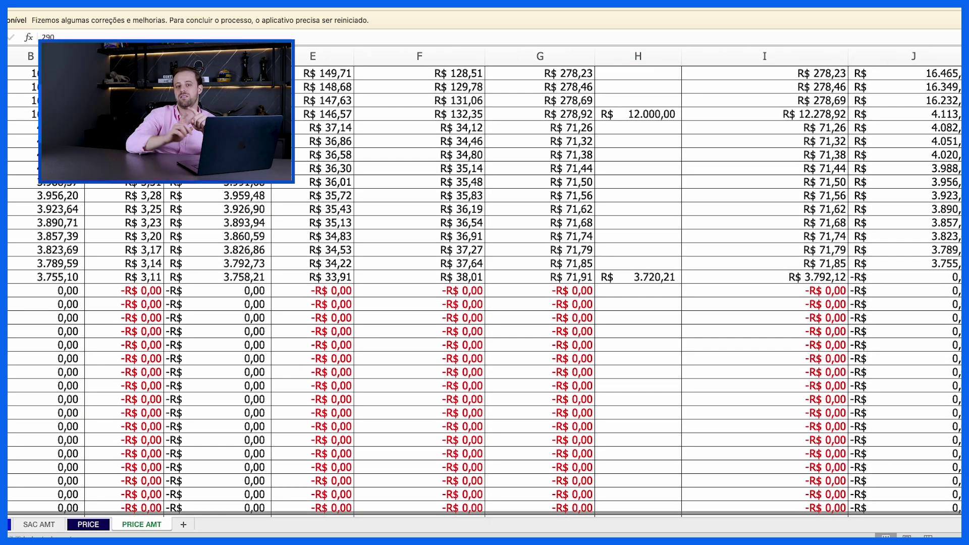
scroll(484, 291, "up", 20)
scroll(430, 116, "up", 20)
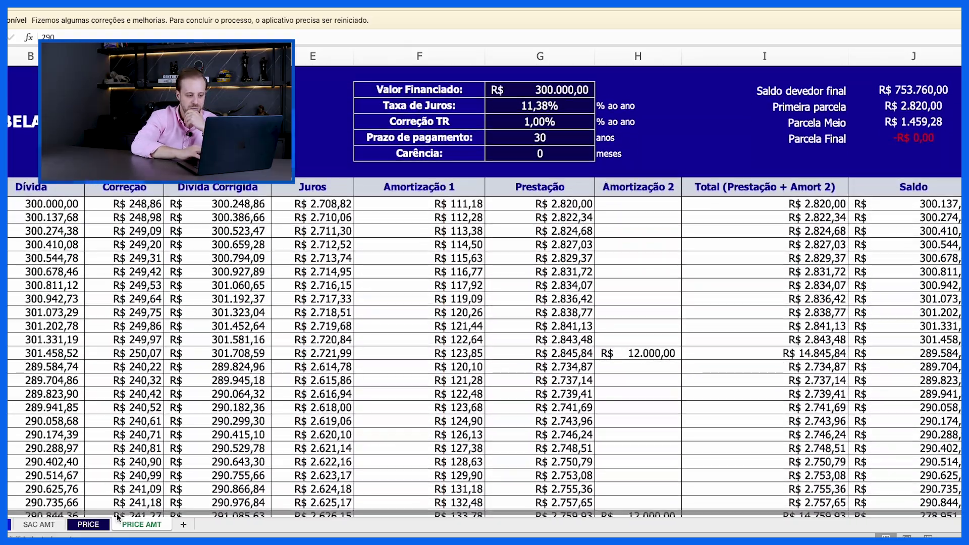
left_click(88, 525)
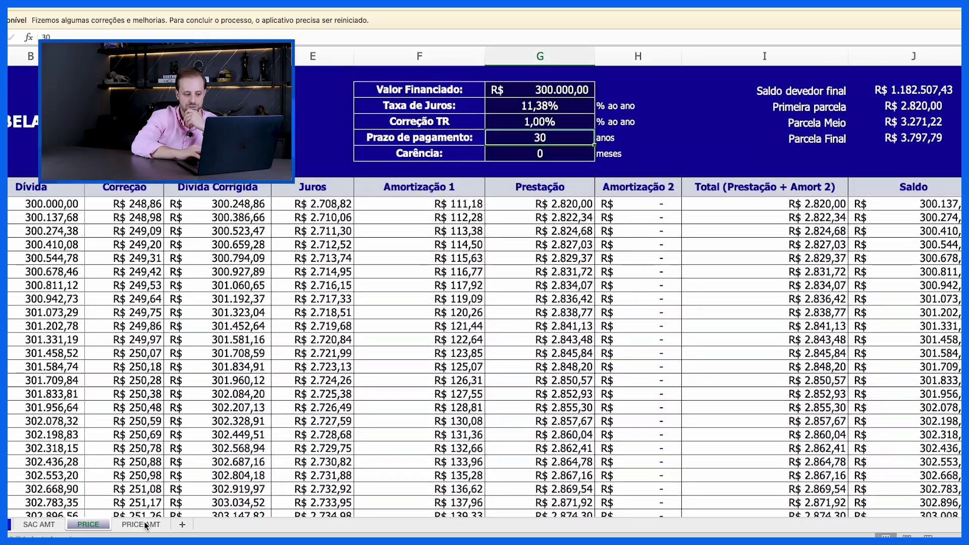
Step: Check the Primeira parcela on the PRICE AMT sheet and follow its schedule down to the final installments and back
left_click(144, 524)
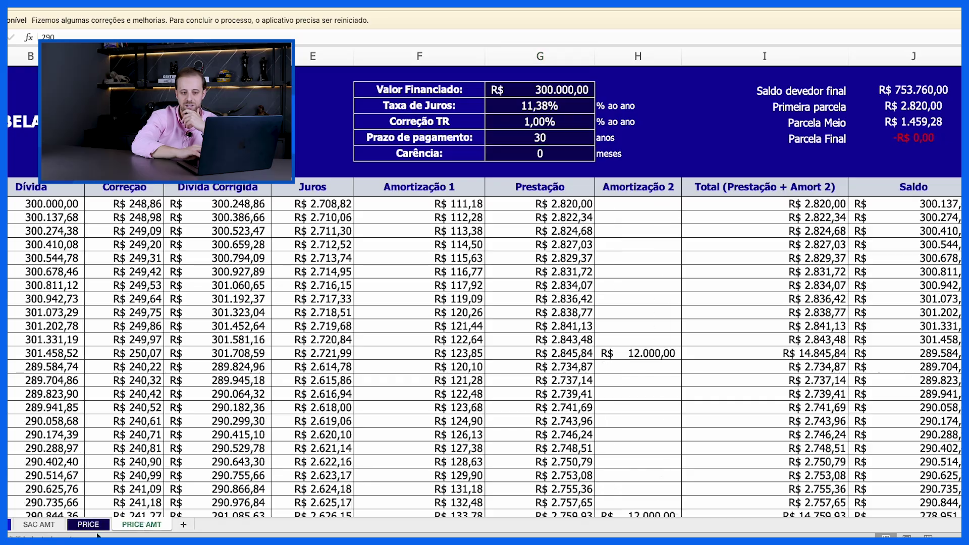
left_click(898, 106)
scroll(791, 341, "down", 4)
scroll(791, 341, "down", 20)
scroll(791, 341, "down", 13)
scroll(915, 186, "up", 20)
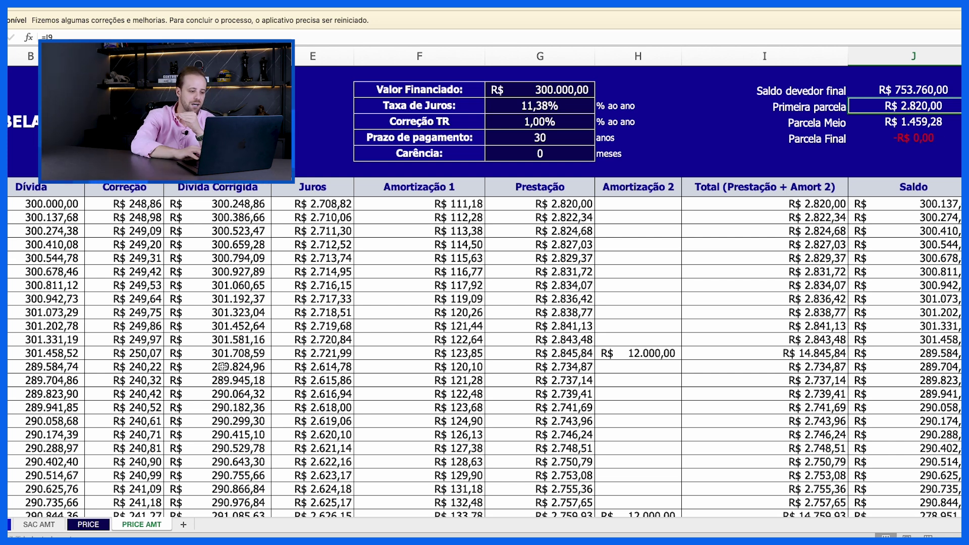
Step: Compare the summary of the SAC sheet with the PRICE summary and the Saldo devedor final on PRICE AMT
key("ctrl+Page_Up")
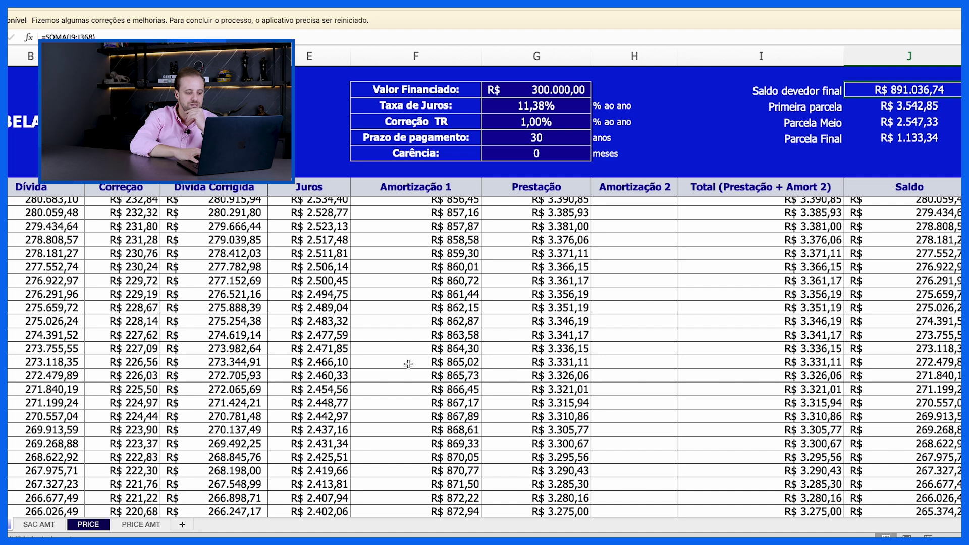
left_click(89, 524)
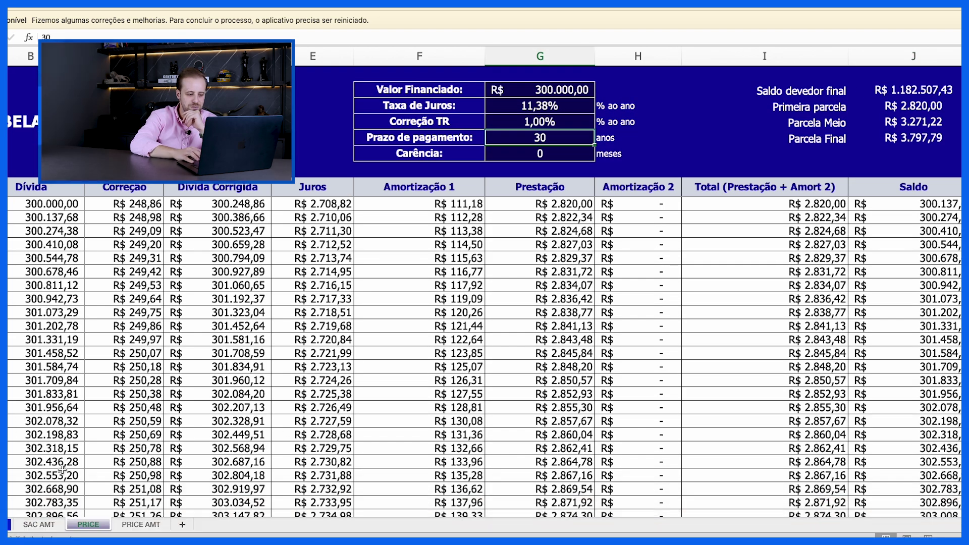
left_click(141, 524)
left_click(872, 91)
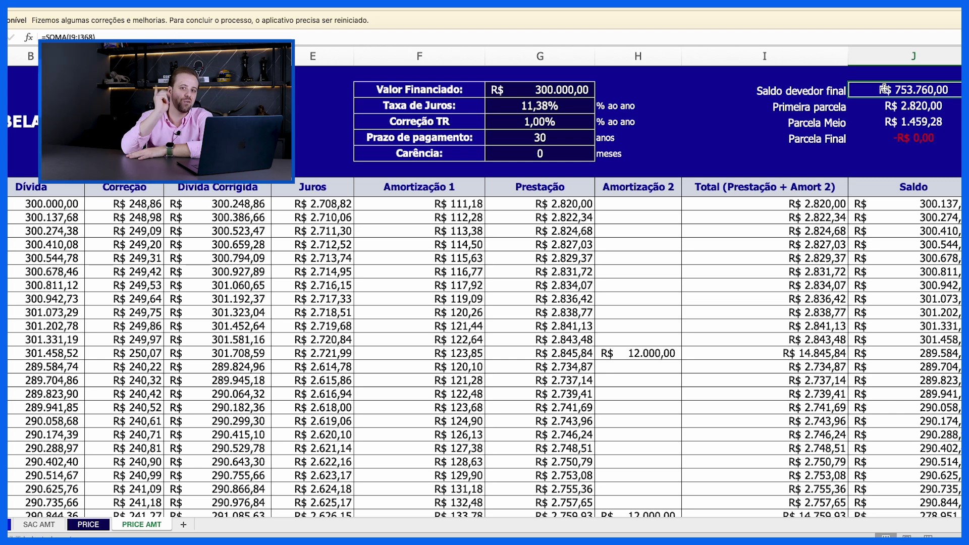
left_click(822, 230)
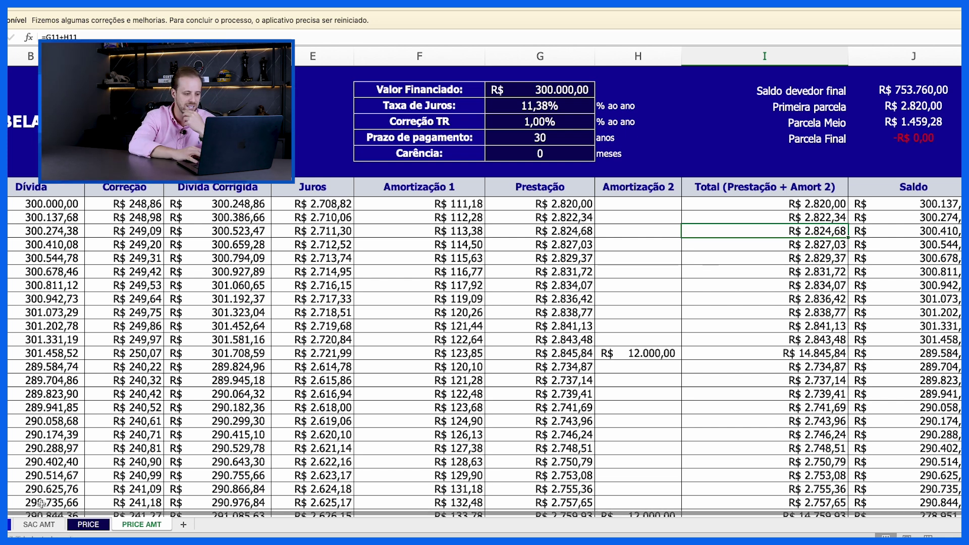
Step: Review the Valor Financiado, Saldo devedor final and the first, middle and final installments on the SAC sheet
key("ctrl+Page_Up")
left_click(432, 223)
left_click(558, 87)
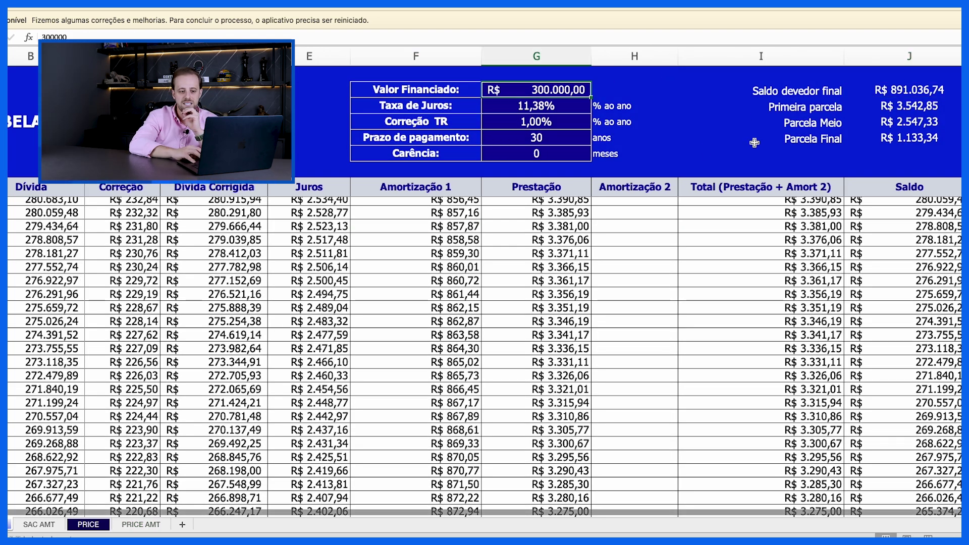
left_click(905, 88)
left_click_drag(952, 107, 942, 134)
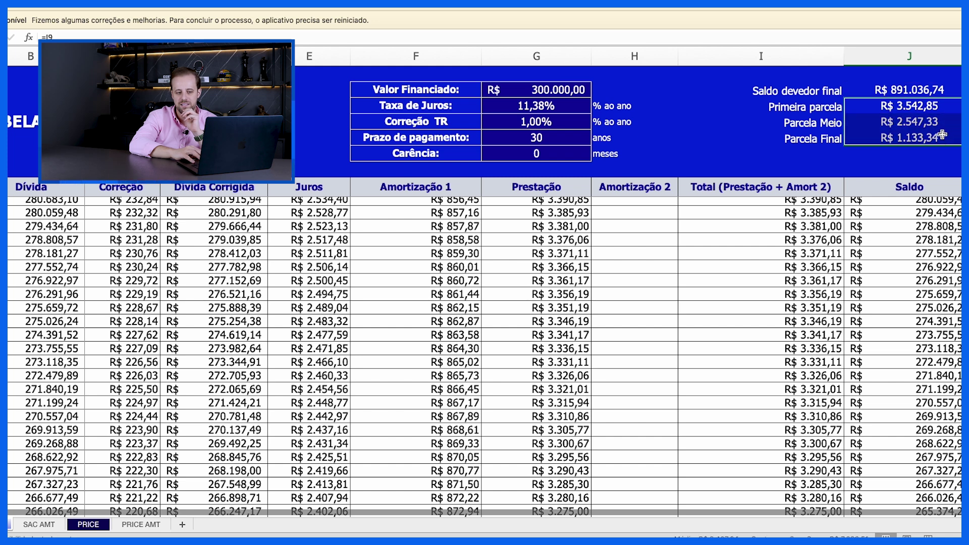
left_click(936, 107)
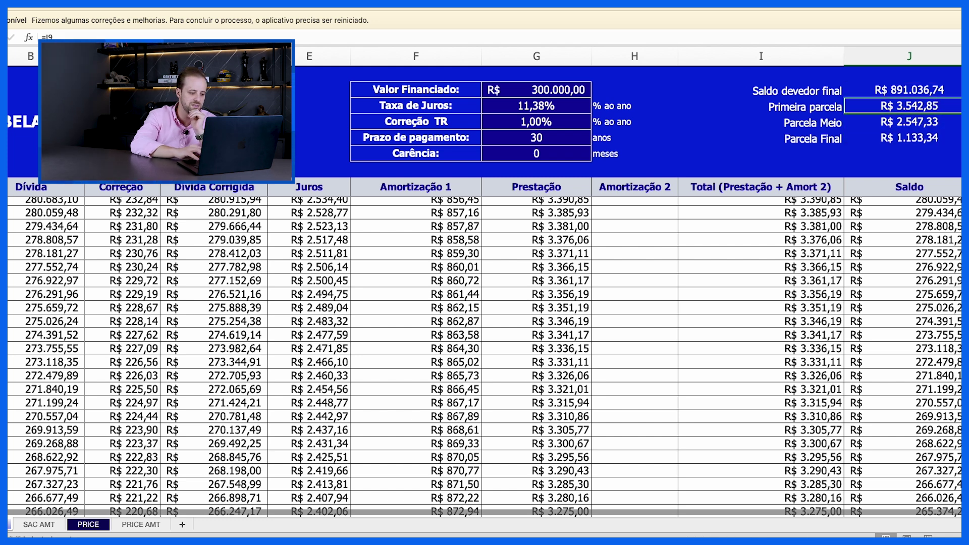
Step: On the SAC AMT sheet, point Parcela Meio to the installment one month earlier, without extra amortization, and check Parcela Final
left_click(36, 524)
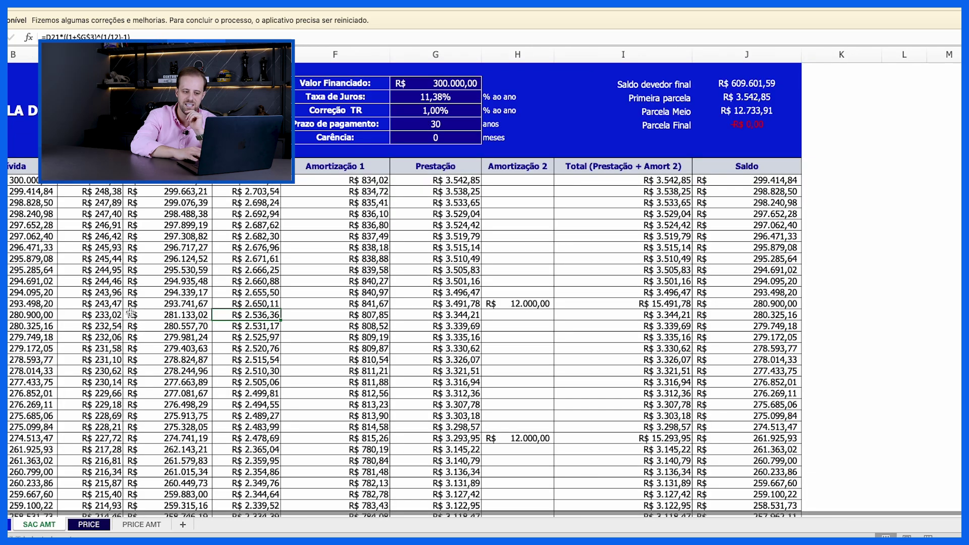
scroll(156, 268, "up", 5)
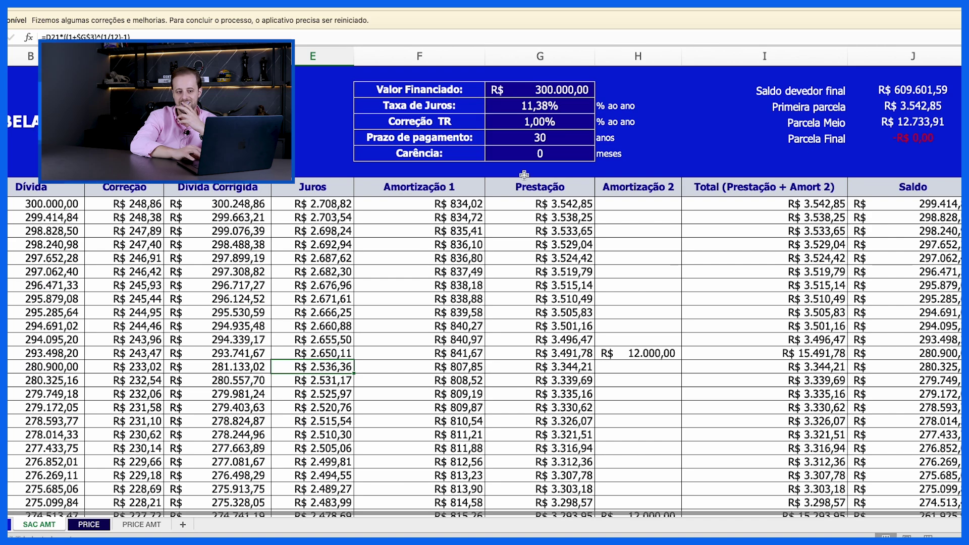
left_click(907, 138)
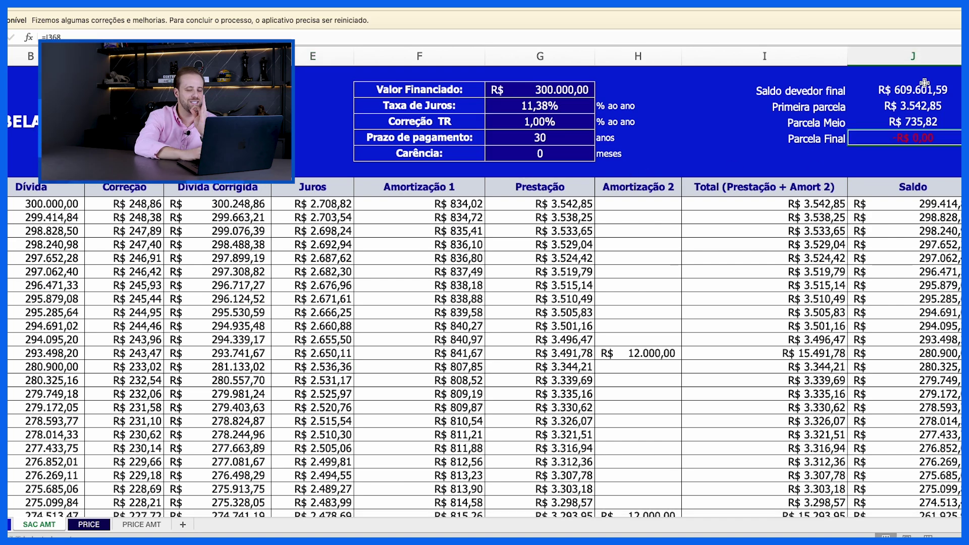
Step: Find the payoff month at the end of the SAC AMT schedule and return to its summary
scroll(676, 210, "down", 20)
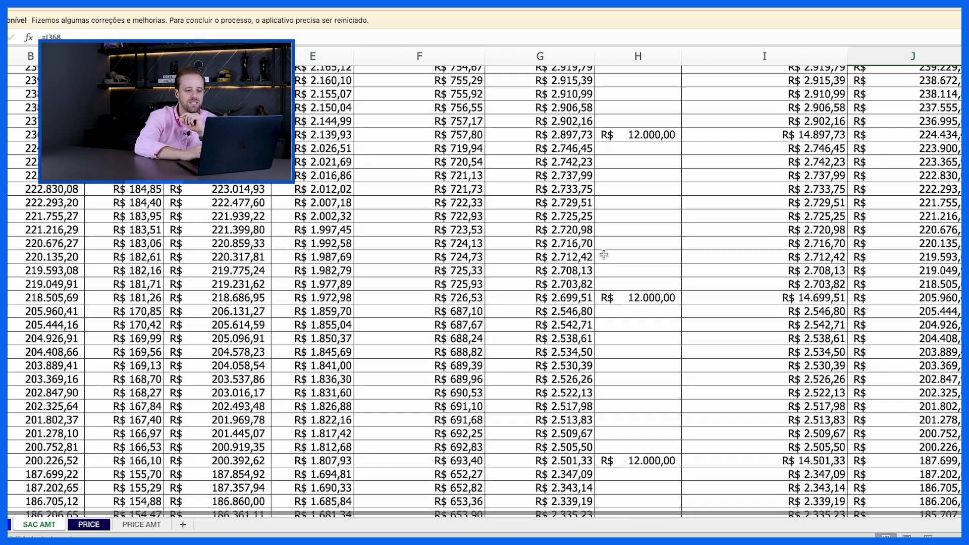
scroll(604, 254, "down", 20)
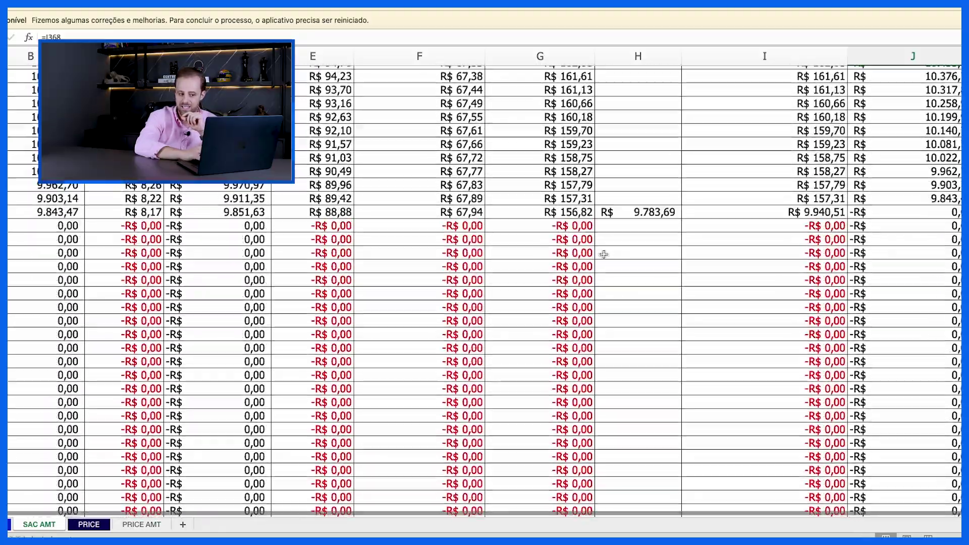
scroll(604, 253, "up", 5)
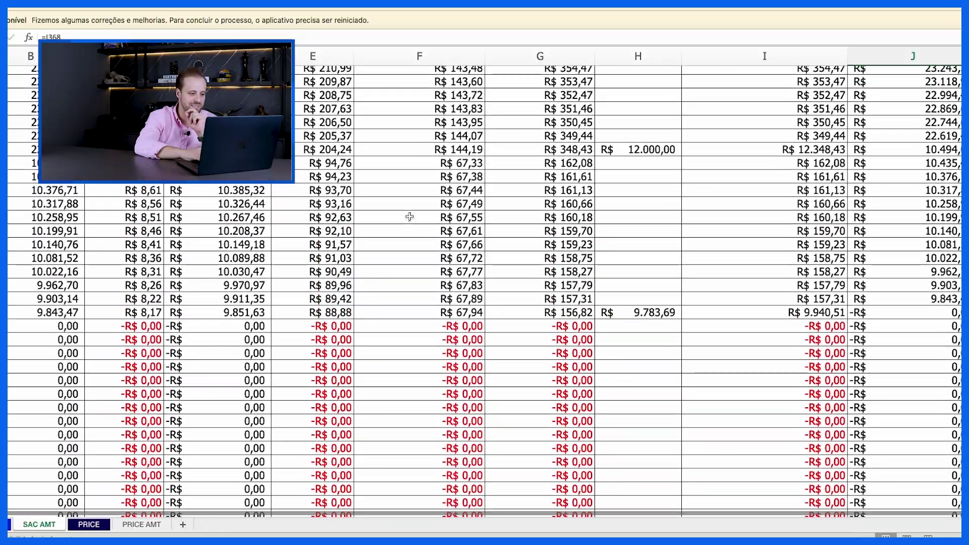
left_click(9, 217)
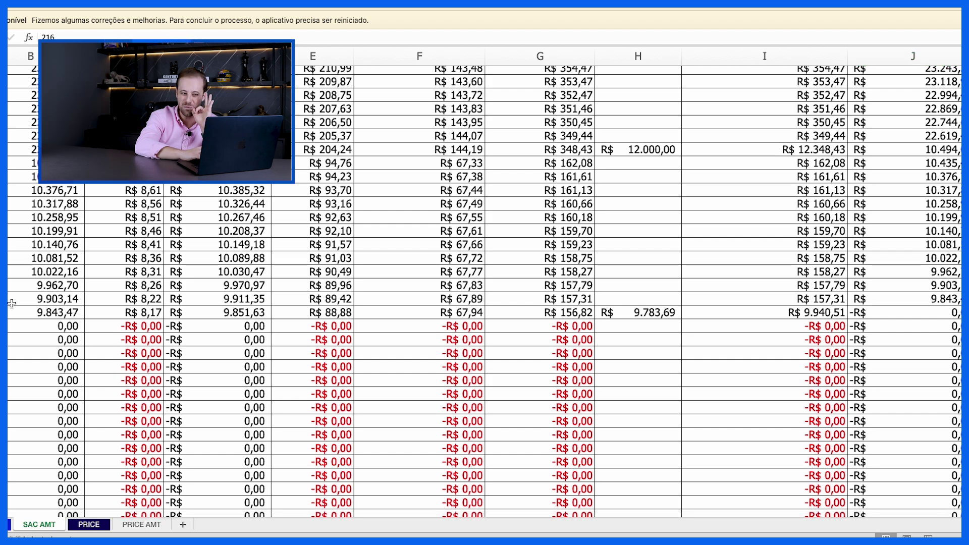
scroll(120, 290, "up", 3)
scroll(120, 290, "up", 15)
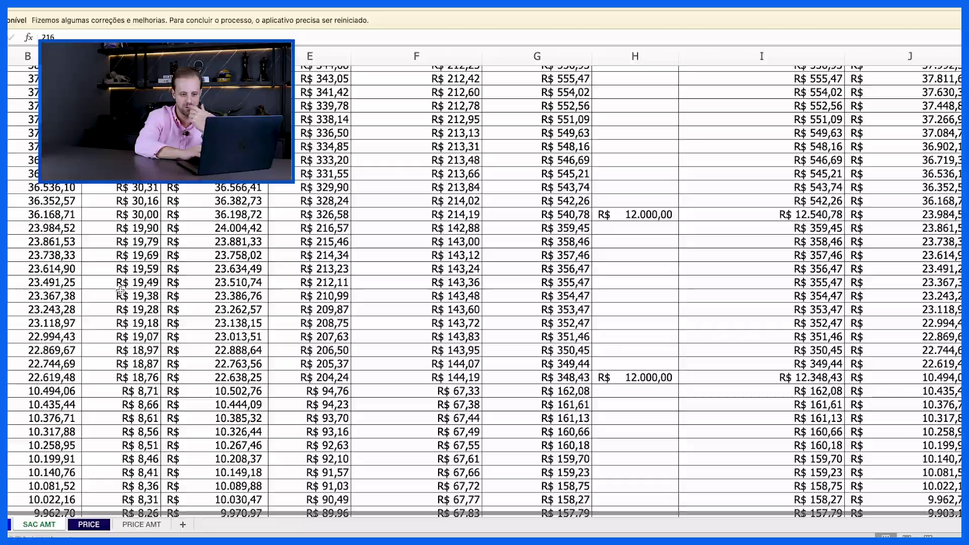
scroll(120, 290, "up", 15)
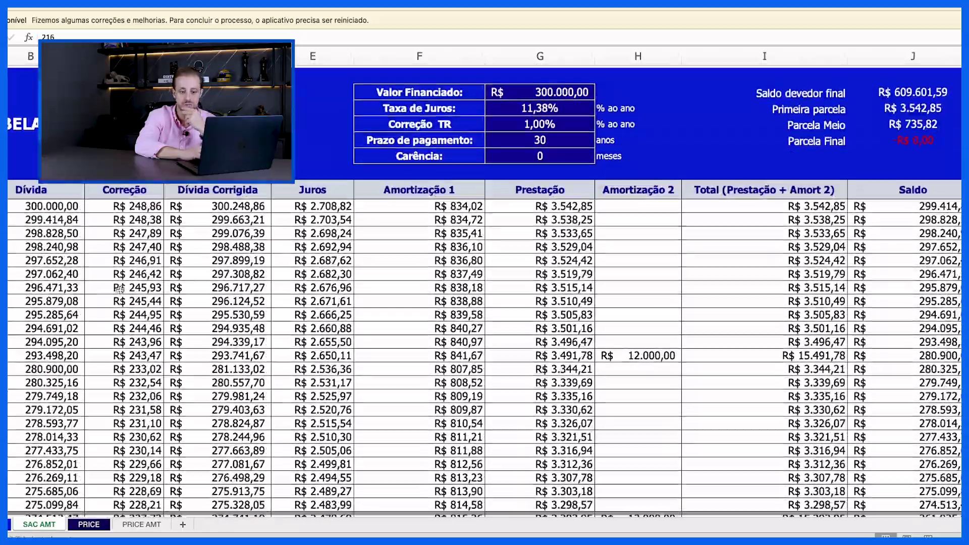
Step: Examine how the monthly totals fall along the SAC AMT schedule until payoff, and return to the summary
scroll(495, 277, "down", 5)
scroll(494, 277, "down", 15)
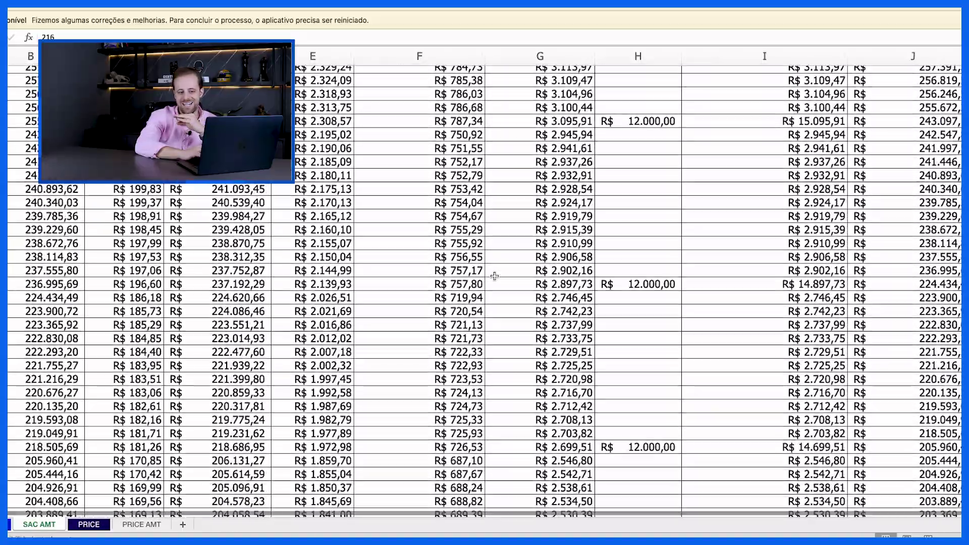
scroll(495, 276, "down", 13)
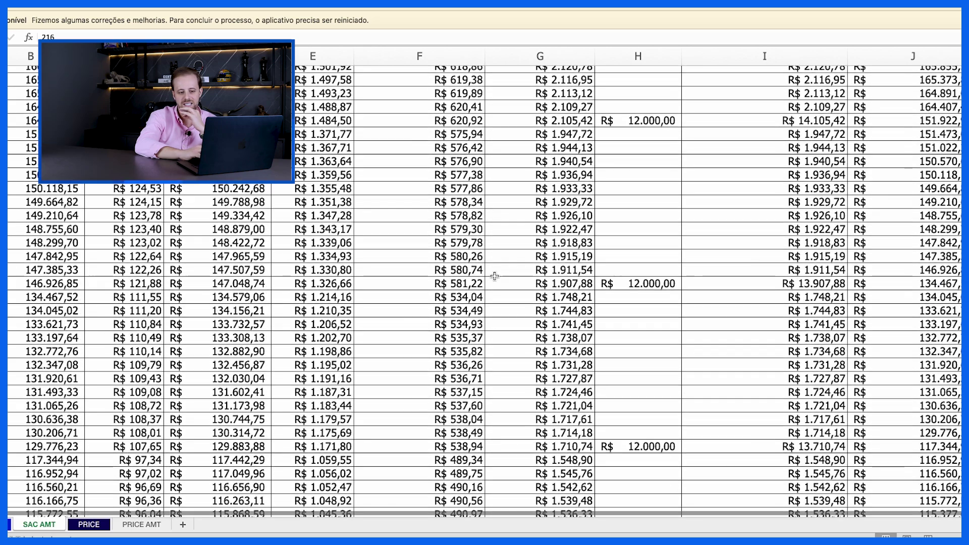
left_click(792, 189)
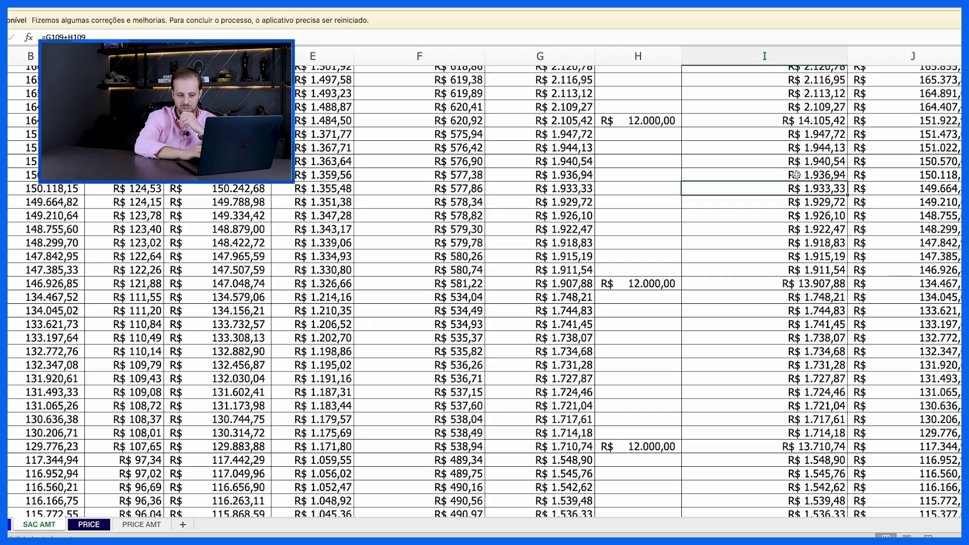
scroll(796, 177, "down", 18)
scroll(796, 174, "down", 14)
scroll(796, 174, "up", 5)
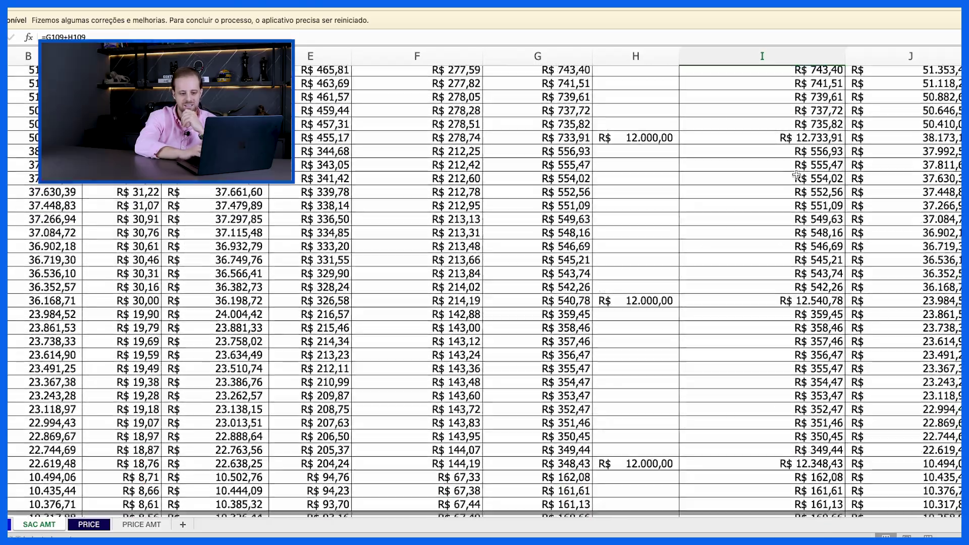
scroll(796, 174, "up", 5)
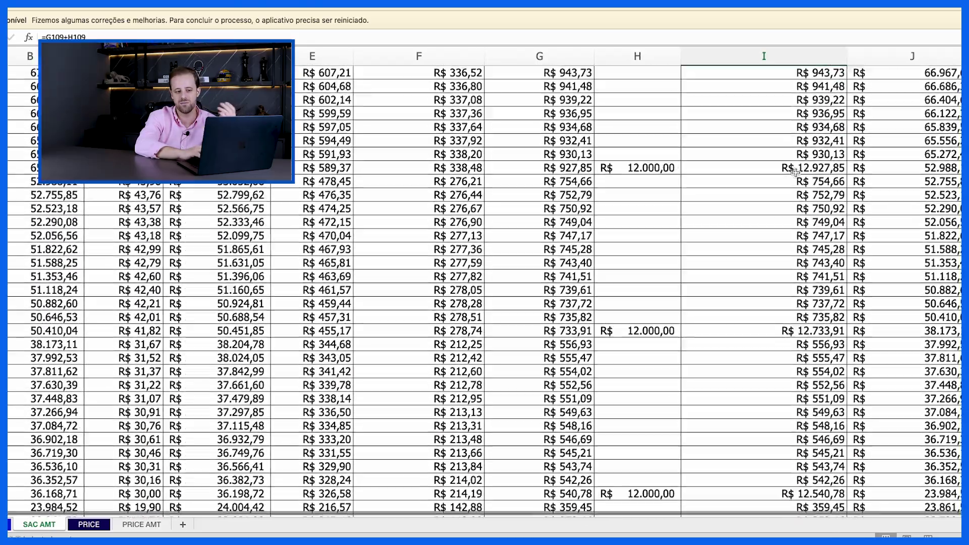
scroll(797, 173, "down", 11)
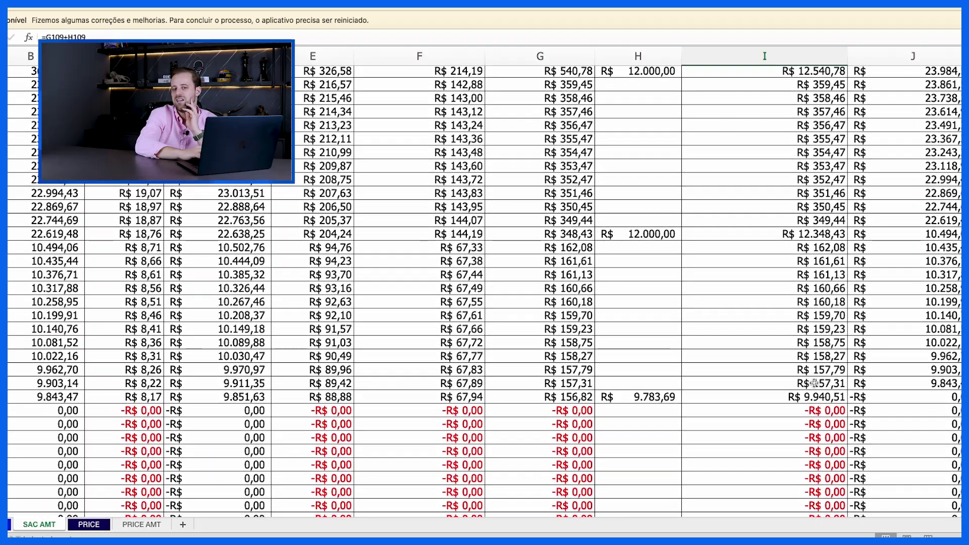
scroll(813, 383, "up", 20)
scroll(814, 383, "up", 15)
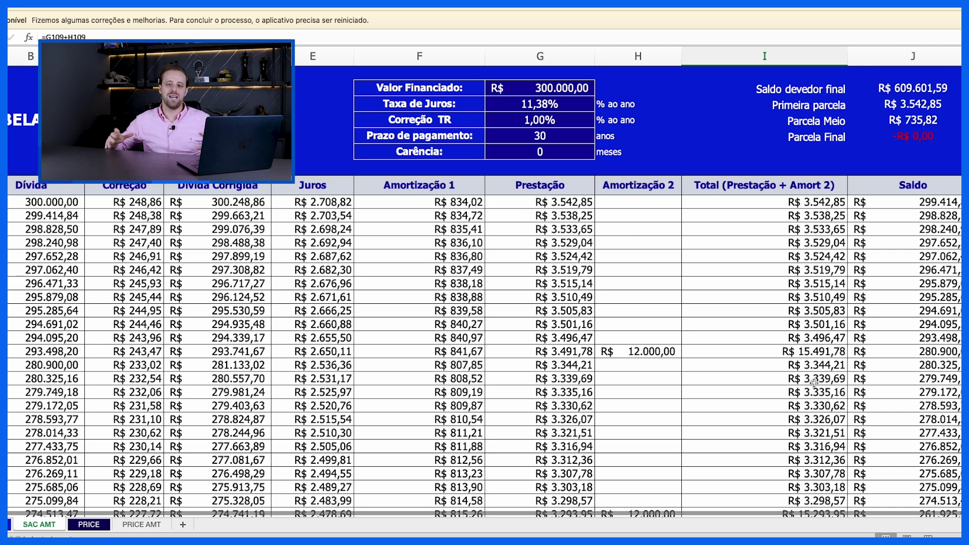